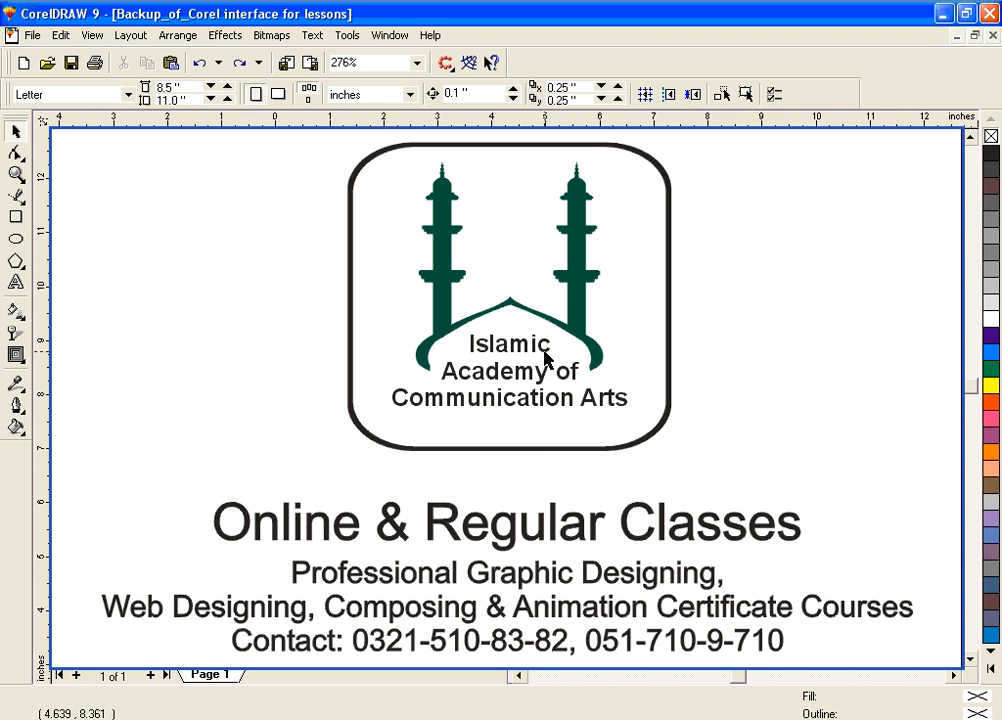
# Draw a rectangle about 2.53 by 2.04 inches on the empty page area below the contact text
pyautogui.press('F3')
pyautogui.moveTo(255, 401); pyautogui.dragTo(737, 661)
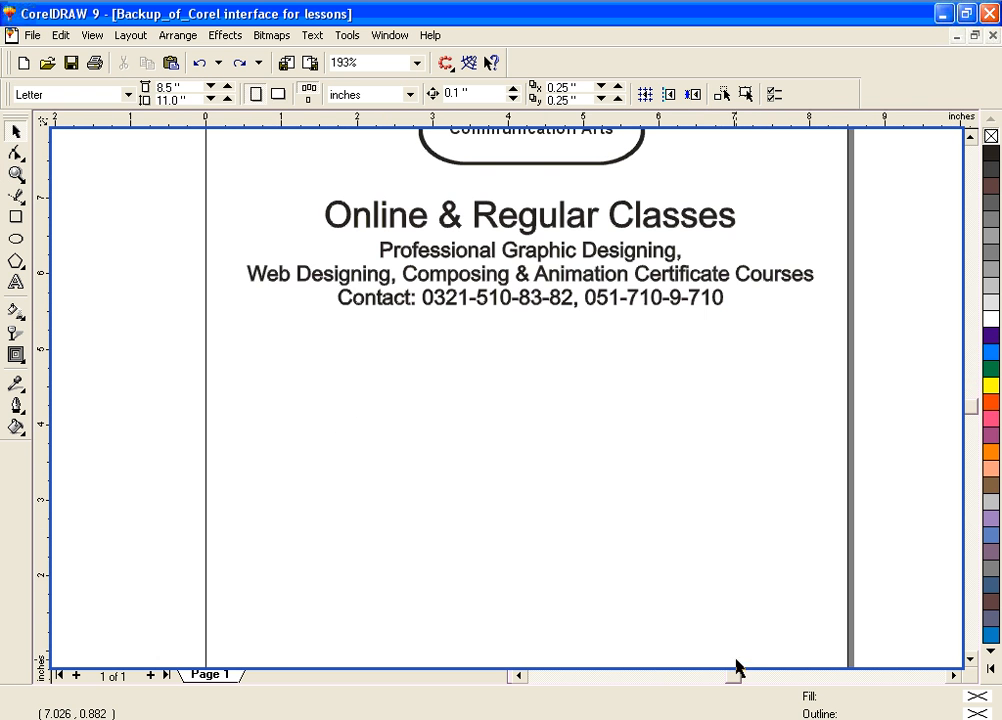
pyautogui.press('z')
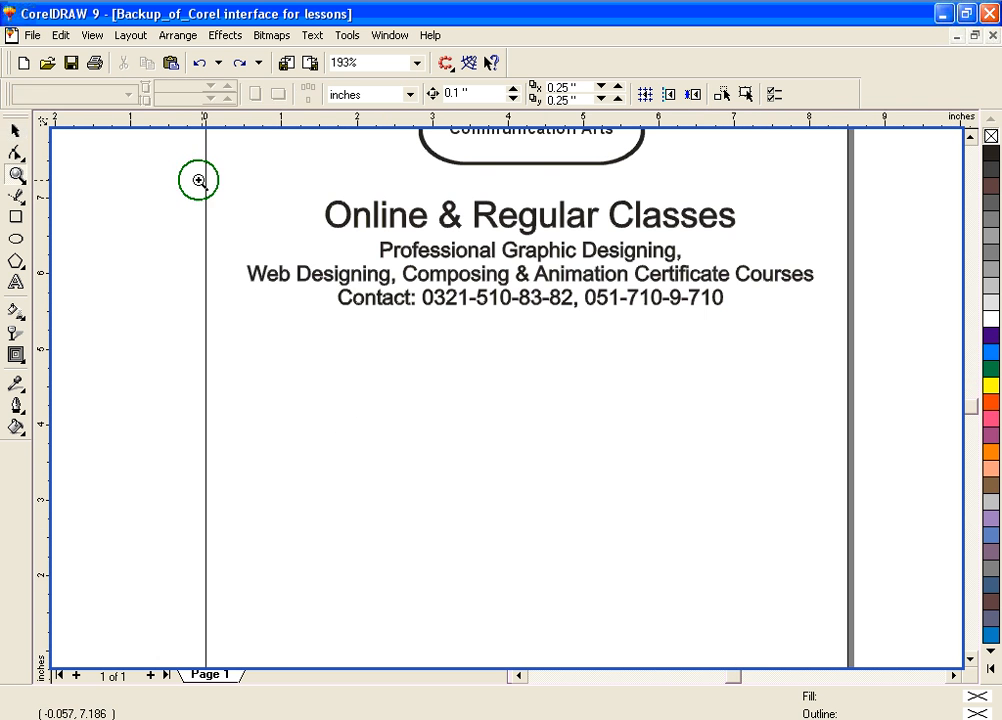
pyautogui.moveTo(200, 180); pyautogui.dragTo(863, 662)
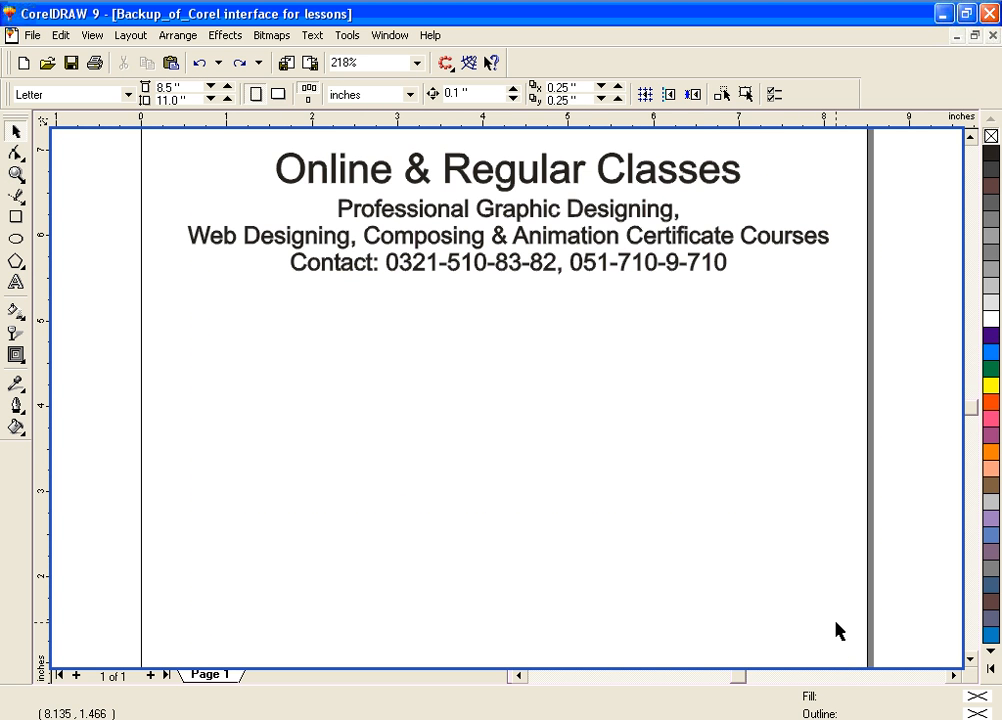
pyautogui.click(16, 218)
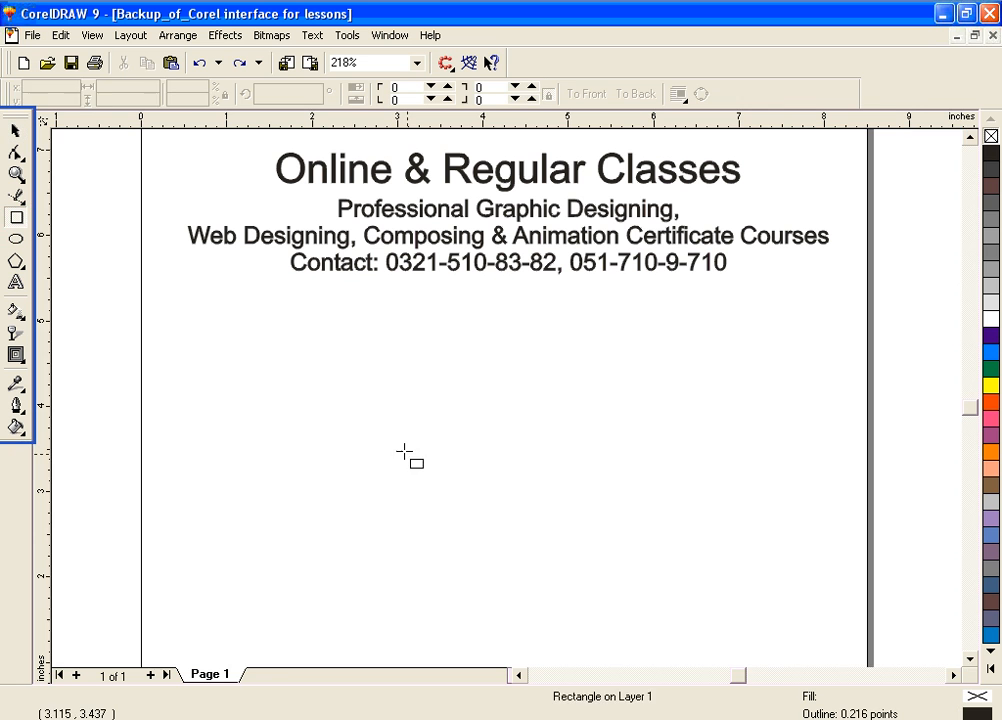
pyautogui.moveTo(400, 444); pyautogui.dragTo(617, 621)
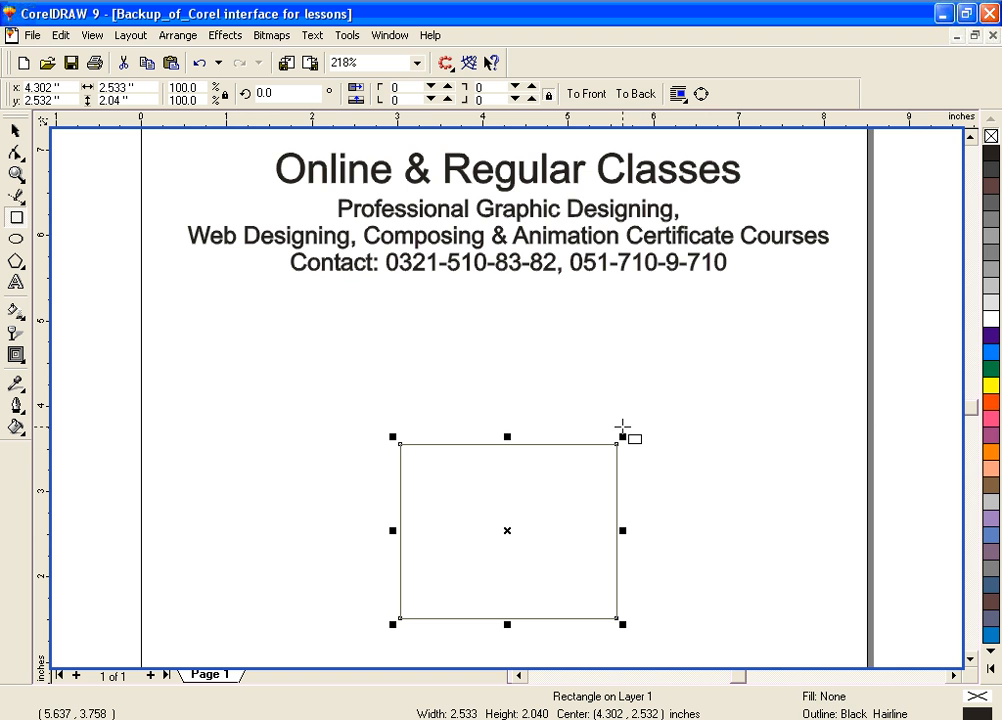
# Switch the rectangle to its rotation and skew handles and back to its sizing handles
pyautogui.click(15, 131)
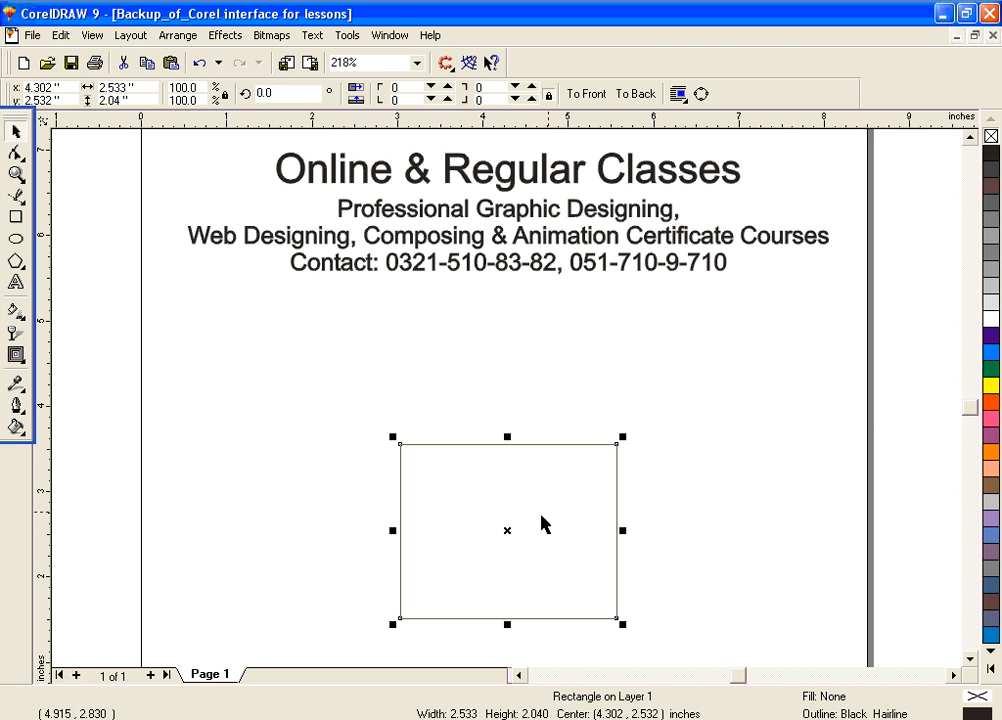
pyautogui.click(508, 531)
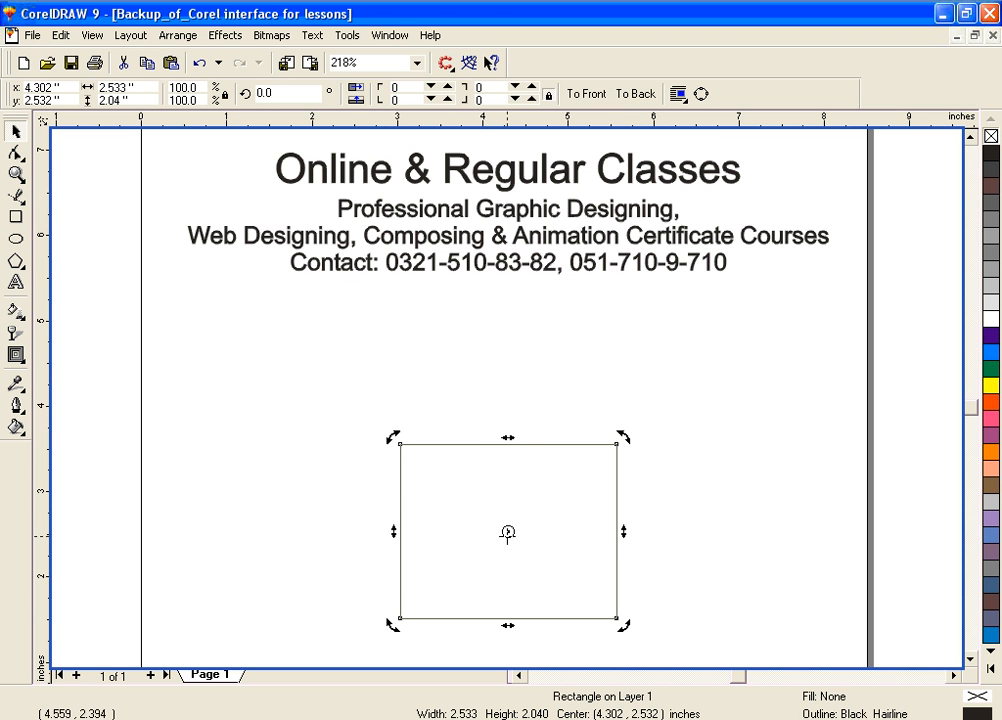
pyautogui.click(506, 534)
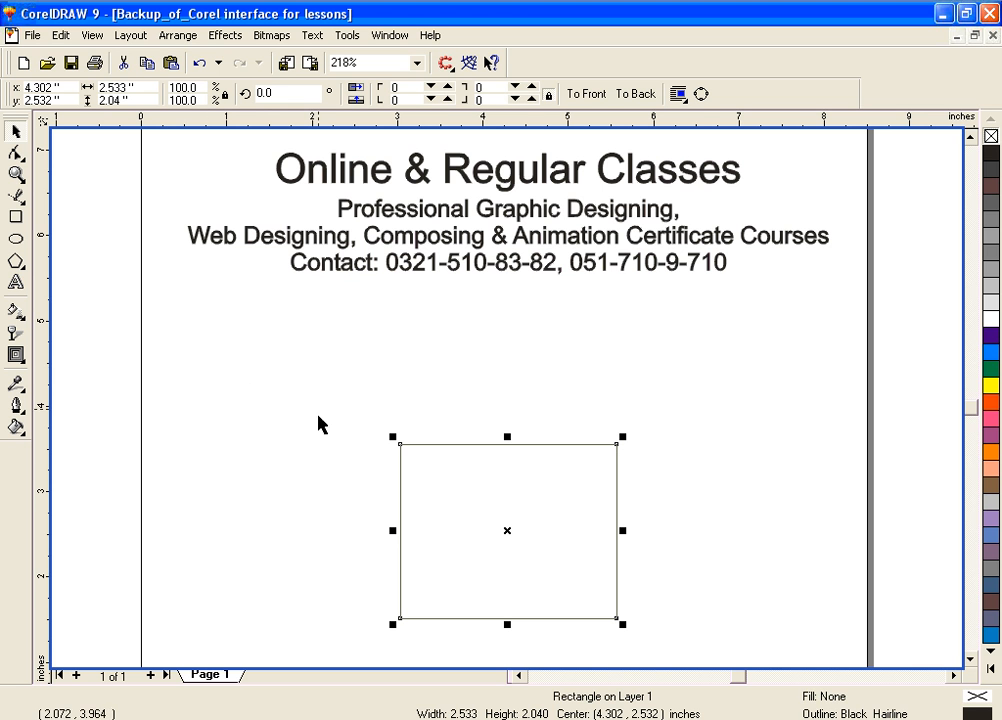
# Round all four corners of the rectangle with the Shape tool to a roundness of about 36
pyautogui.click(16, 153)
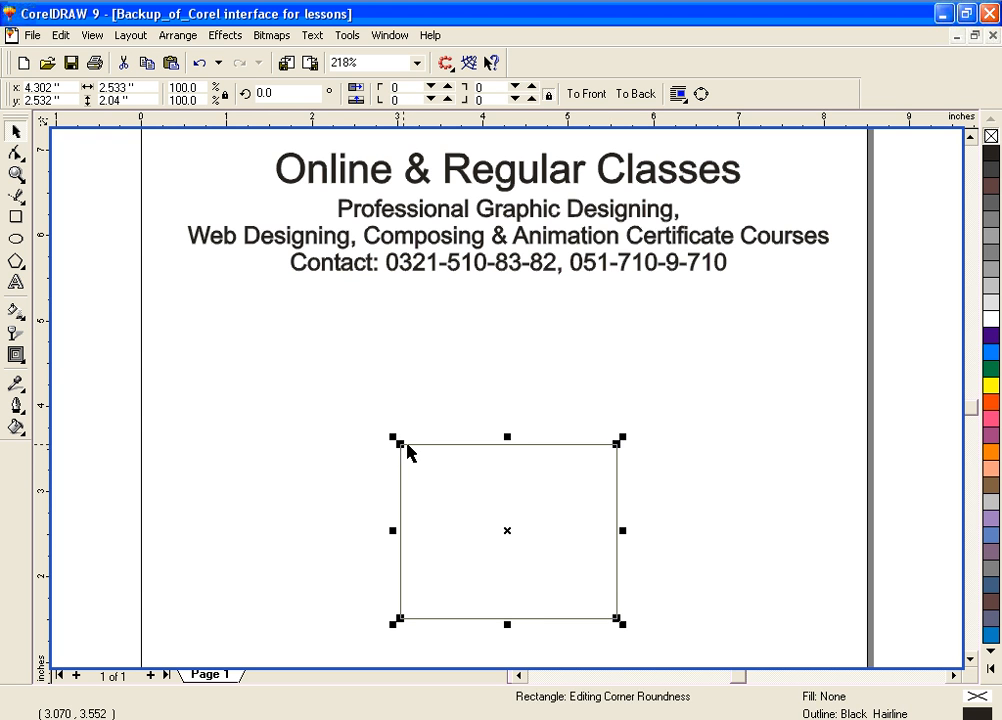
pyautogui.press('space')
pyautogui.press('space')
pyautogui.click(16, 153)
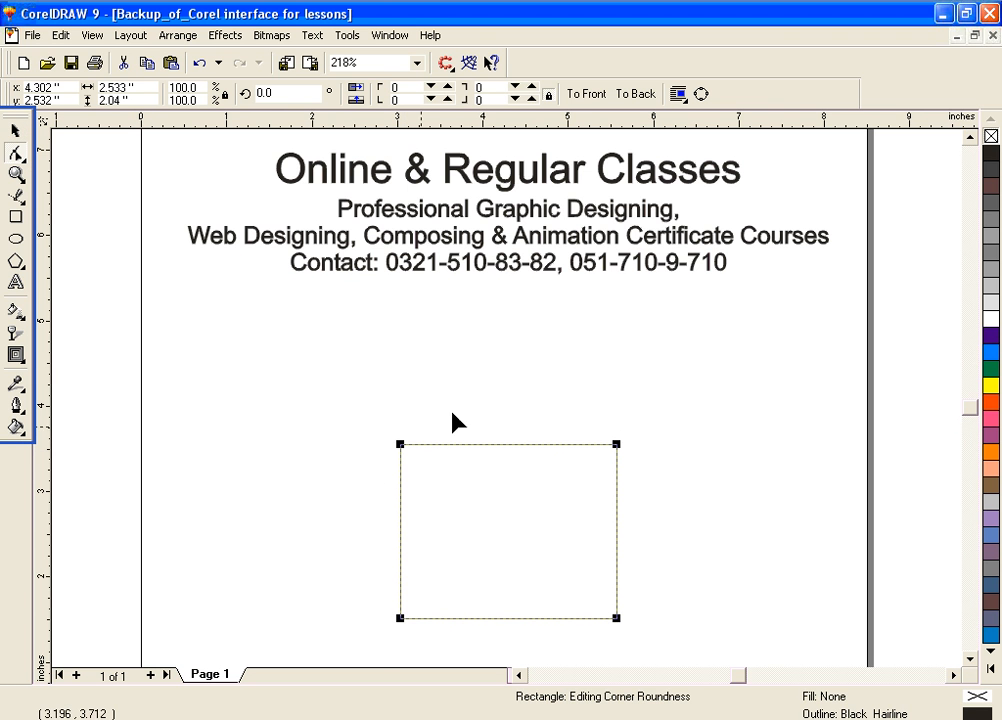
pyautogui.click(401, 449)
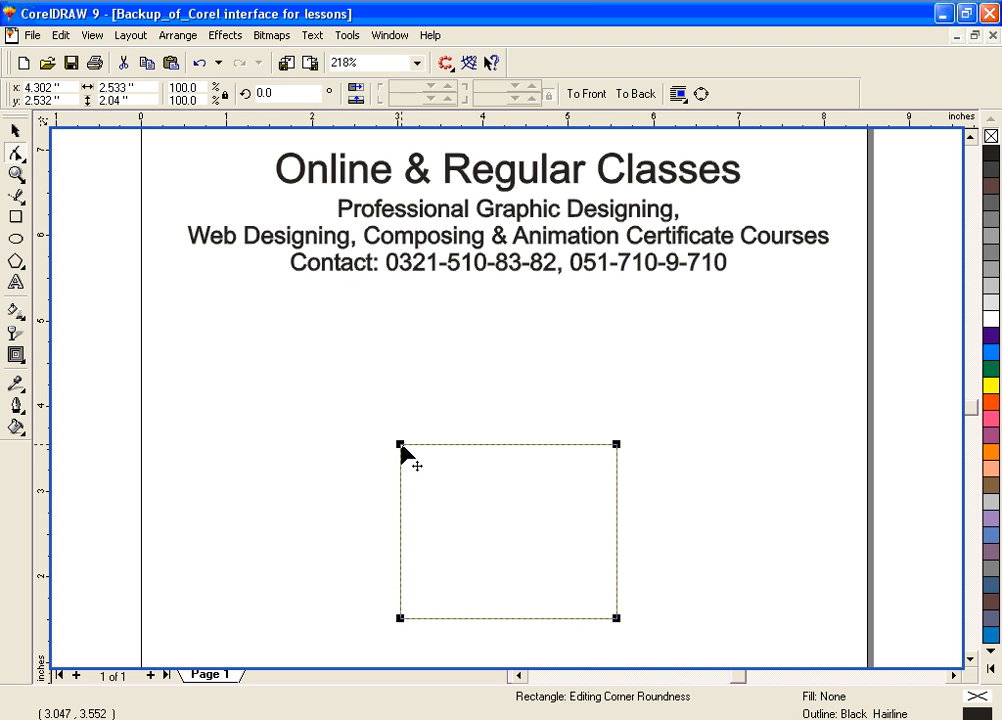
pyautogui.moveTo(402, 446); pyautogui.dragTo(432, 450)
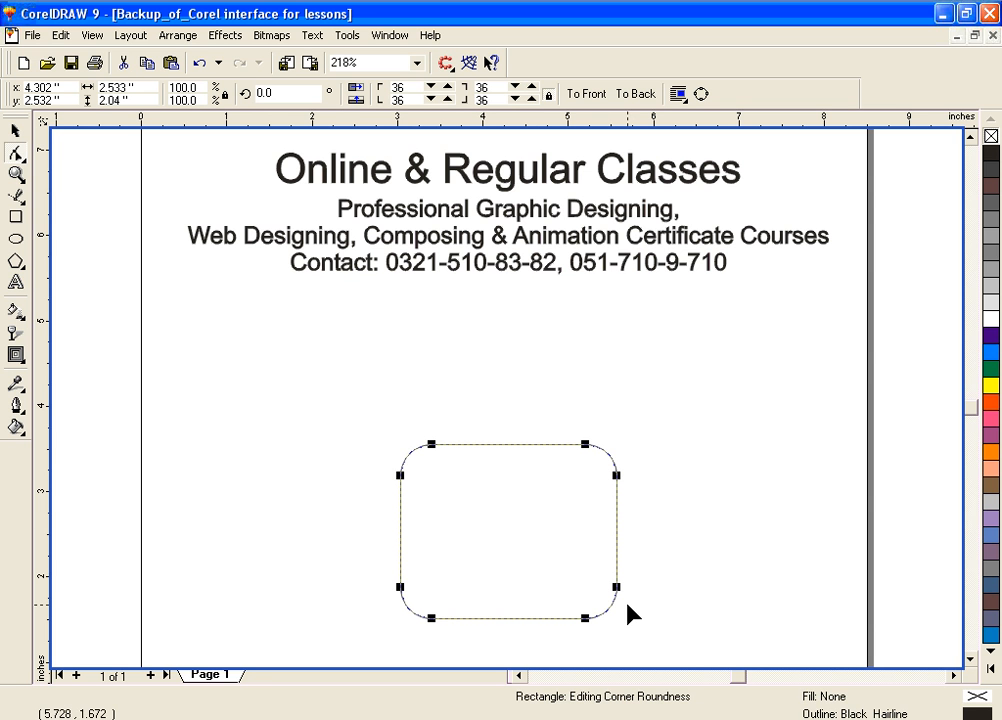
# Adjust the rectangle's corner roundness to a final value of about 20 and convert the shape to curves
pyautogui.click(429, 445)
pyautogui.moveTo(430, 450)
pyautogui.mouseDown()
pyautogui.moveTo(420, 449)
pyautogui.moveTo(429, 456)
pyautogui.mouseUp()
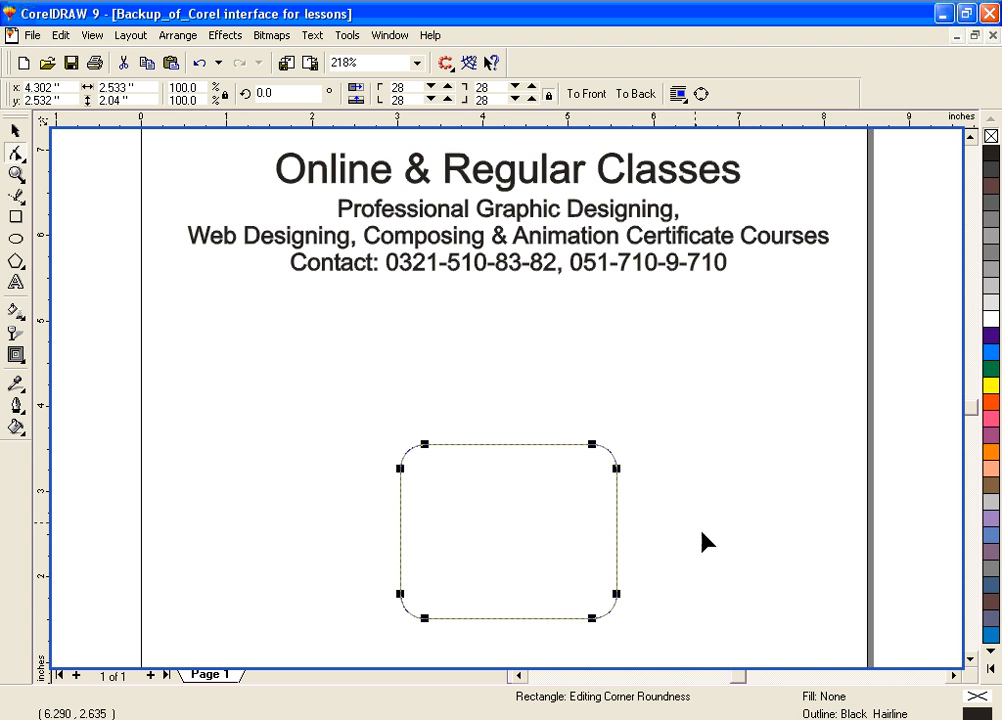
pyautogui.click(970, 659)
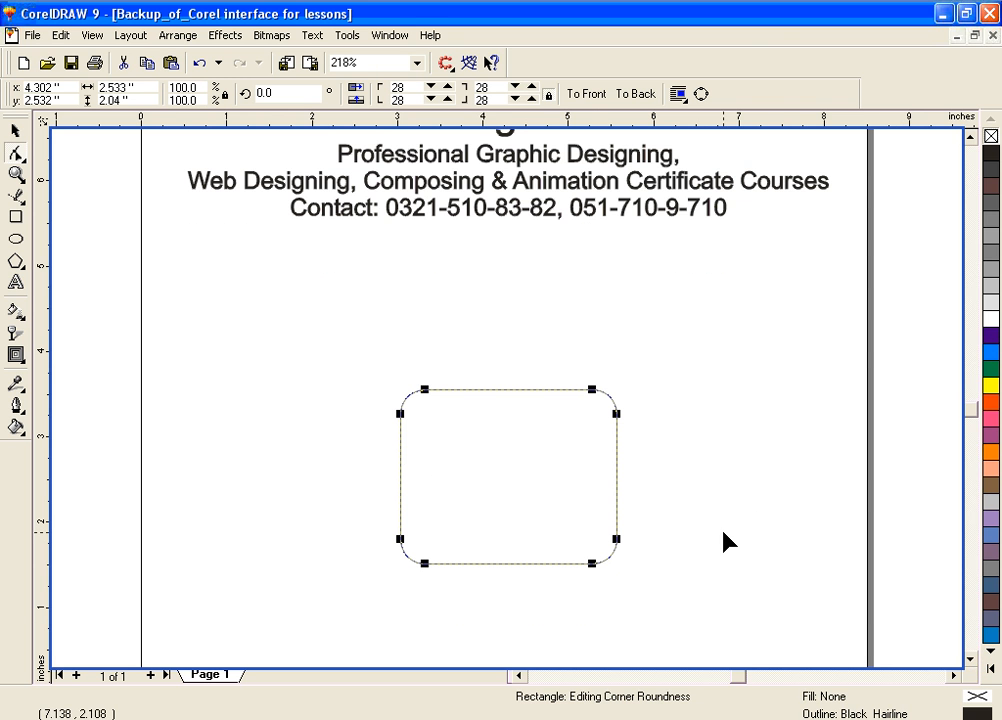
pyautogui.moveTo(428, 393)
pyautogui.mouseDown()
pyautogui.moveTo(414, 392)
pyautogui.moveTo(452, 394)
pyautogui.moveTo(423, 394)
pyautogui.moveTo(443, 394)
pyautogui.mouseUp()
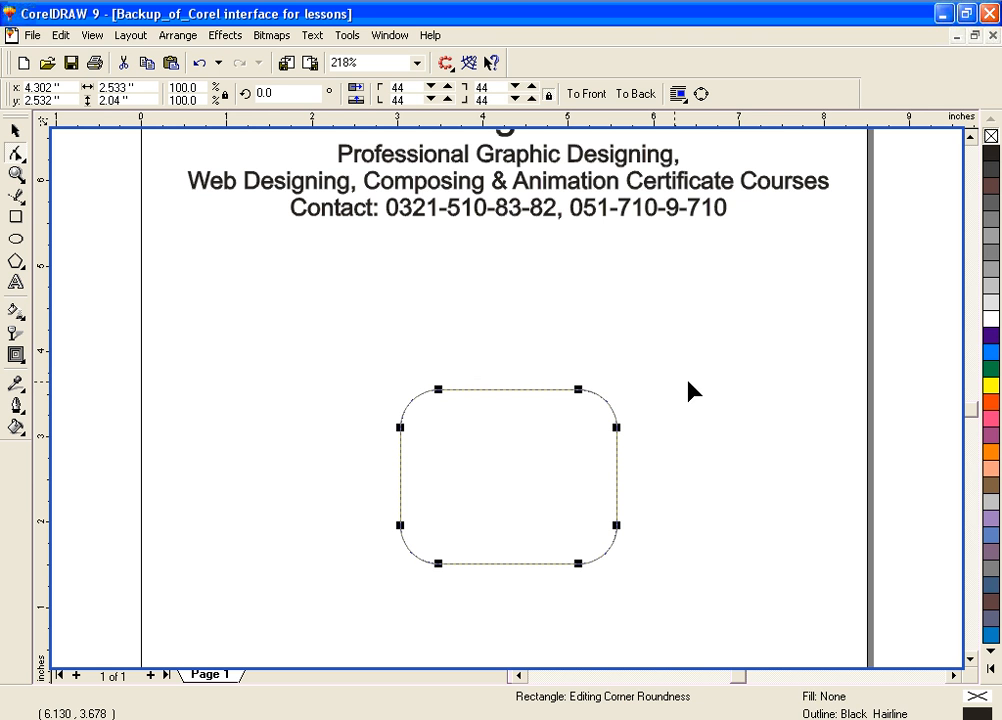
pyautogui.moveTo(438, 388); pyautogui.dragTo(418, 391)
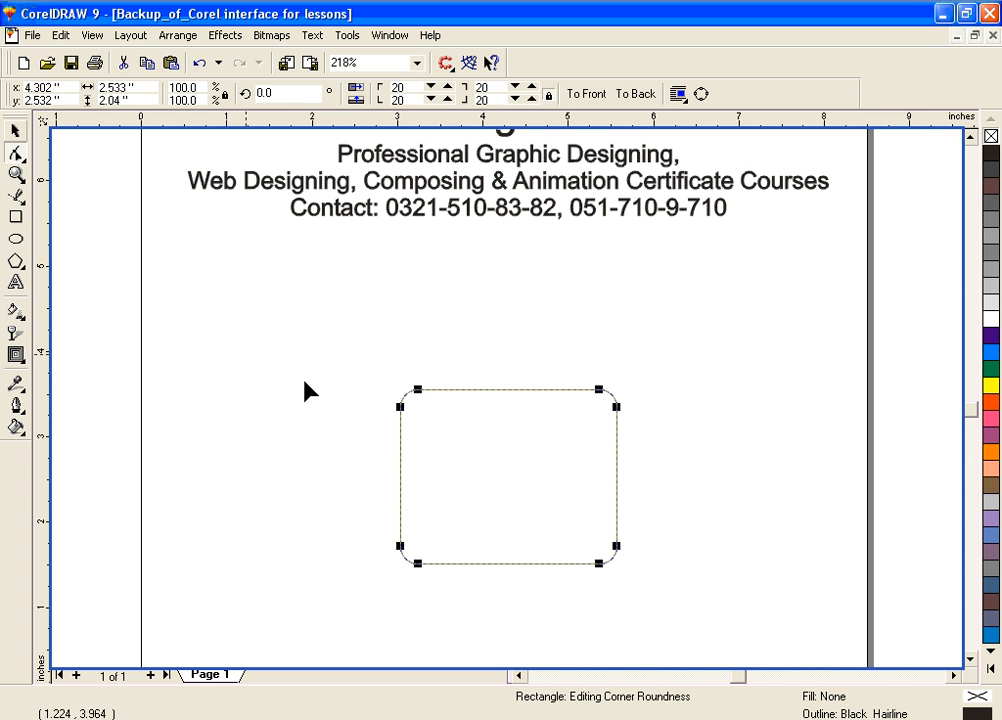
pyautogui.hotkey('ctrl', 'q')
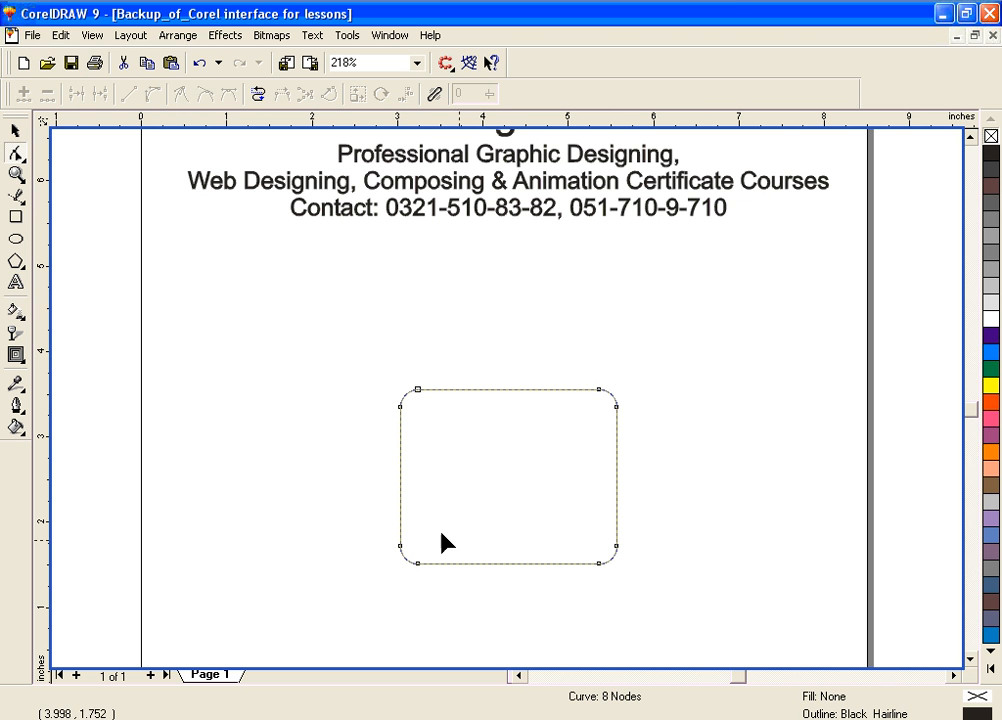
# Try adding a node on the top edge and pulling it upward, undo the move and delete the node
pyautogui.click(490, 389)
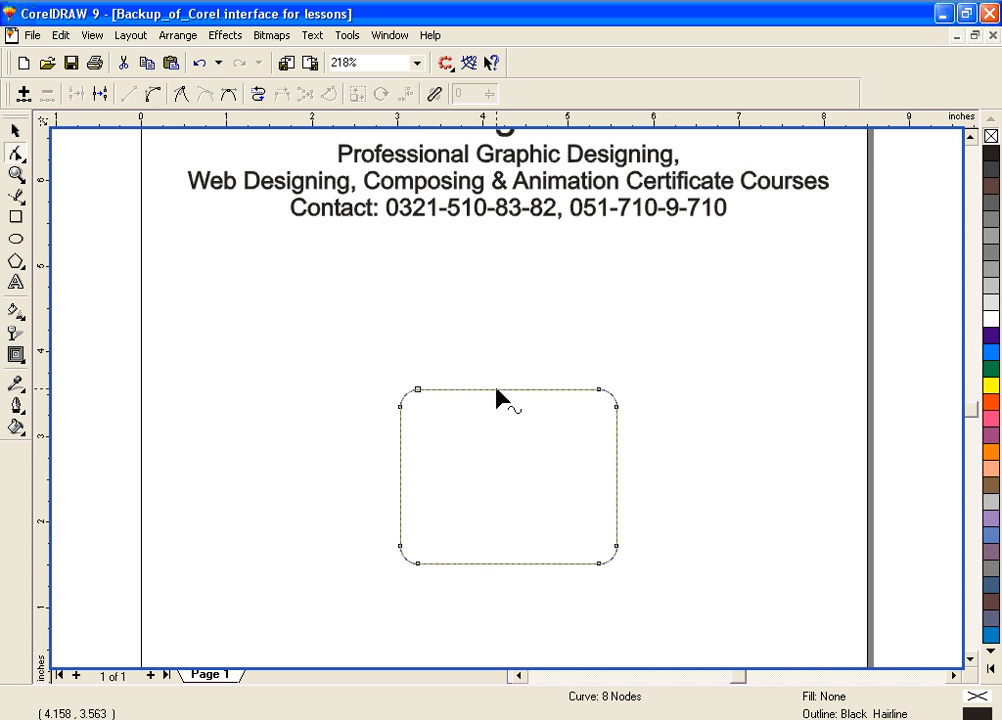
pyautogui.doubleClick(497, 389)
pyautogui.moveTo(497, 389); pyautogui.dragTo(499, 349)
pyautogui.hotkey('ctrl', 'z')
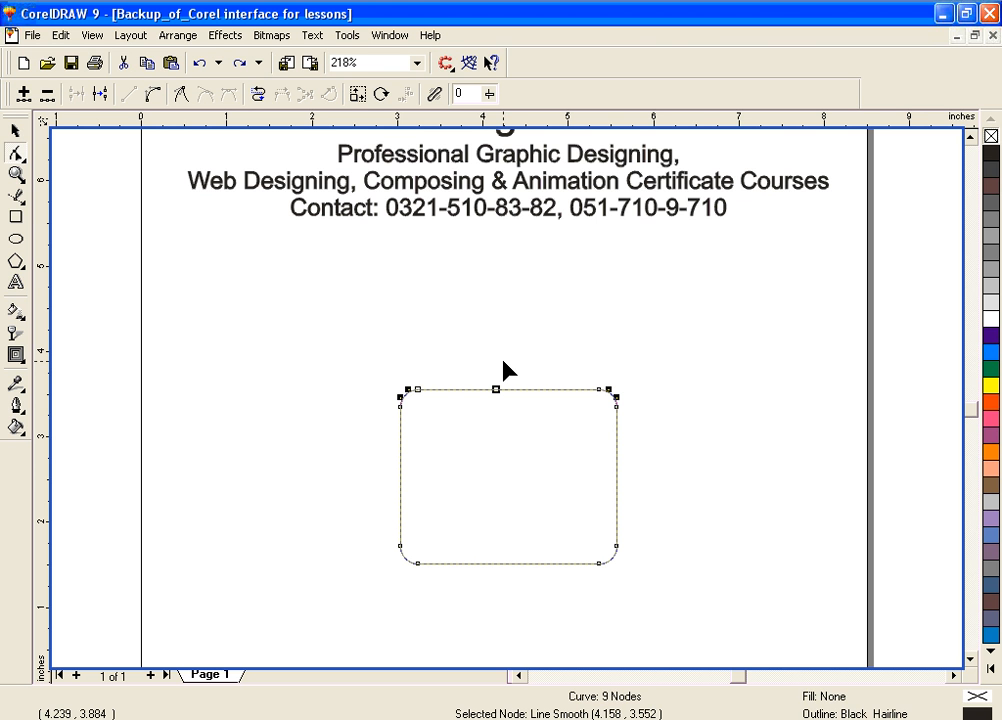
pyautogui.press('Delete')
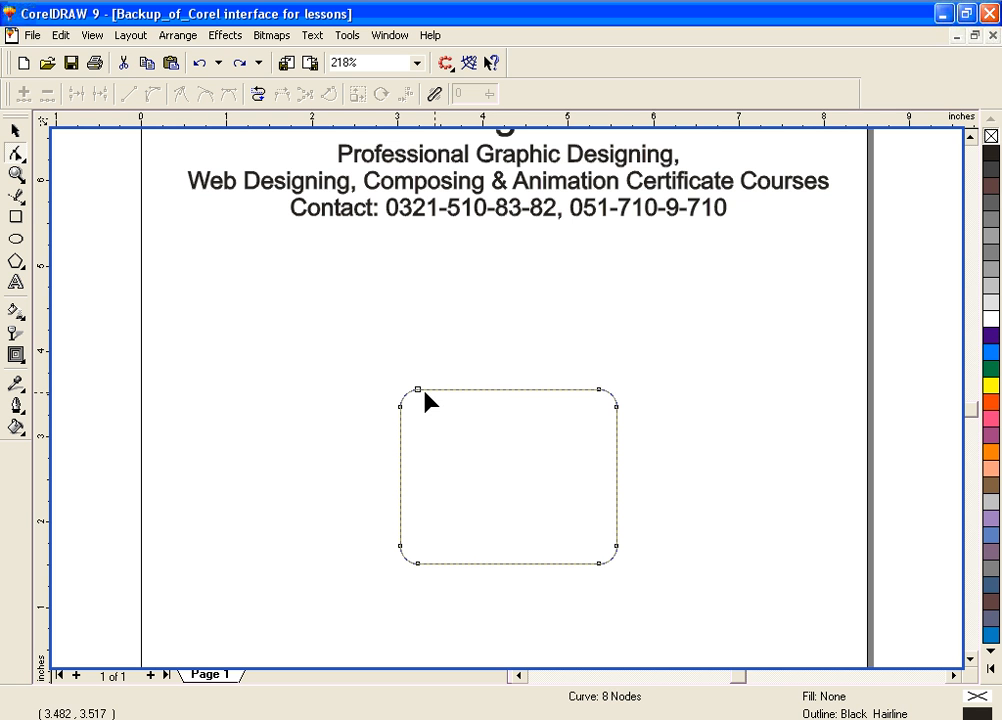
# Try moving the nodes at both ends of the top edge upward, and undo both moves
pyautogui.moveTo(418, 390); pyautogui.dragTo(411, 359)
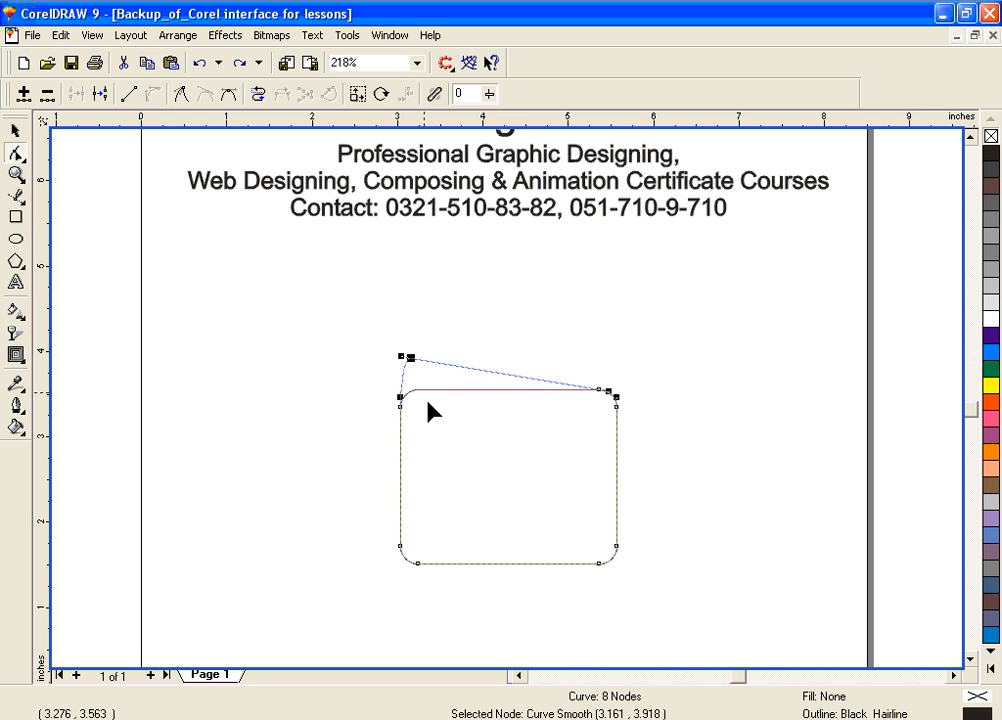
pyautogui.moveTo(607, 393); pyautogui.dragTo(492, 290)
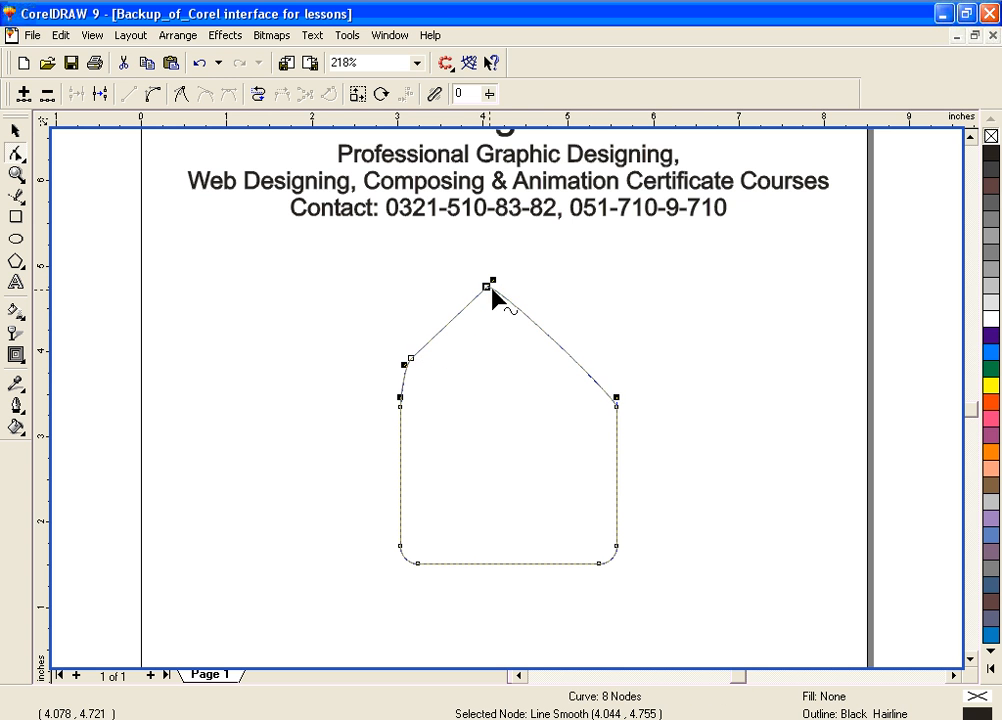
pyautogui.hotkey('ctrl', 'z')
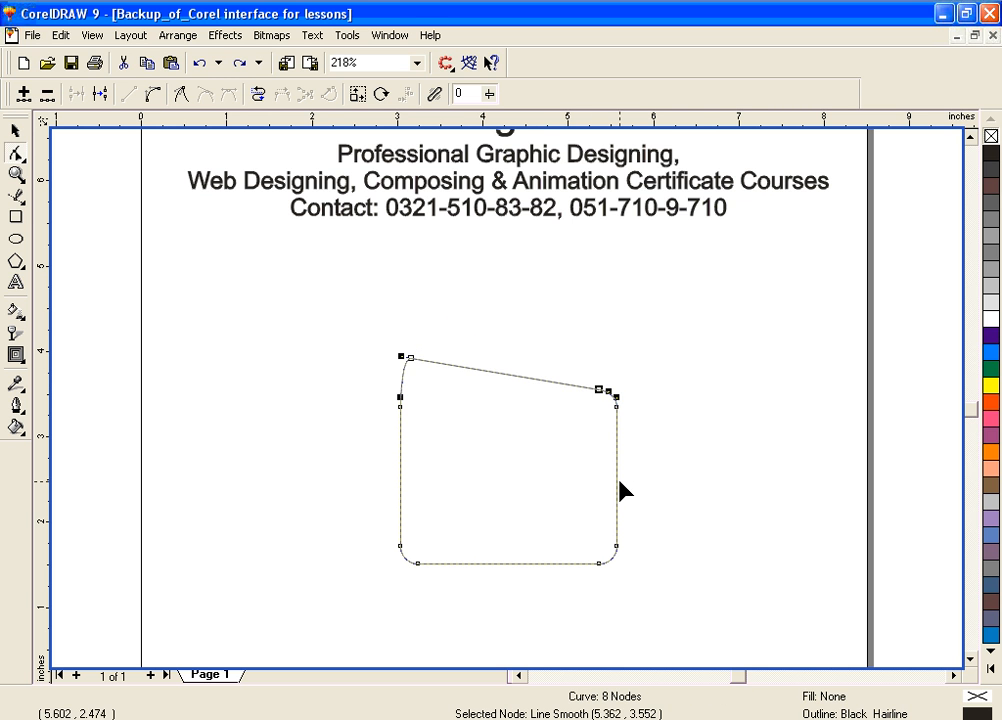
pyautogui.hotkey('ctrl', 'z')
pyautogui.click(752, 416)
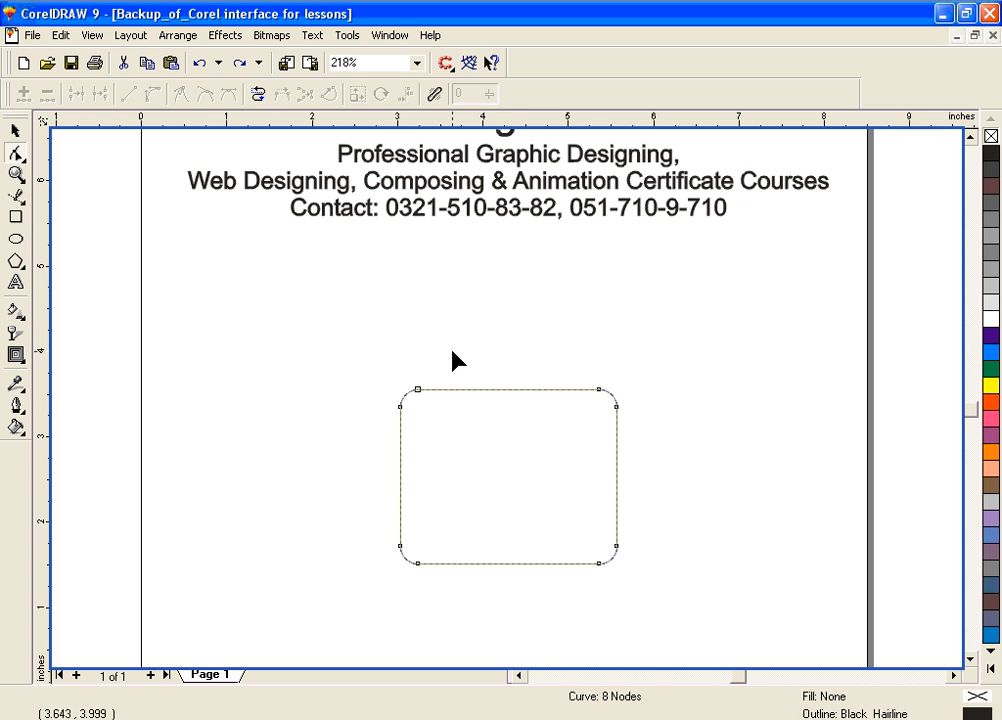
# Add a node near the middle of the top edge and pull it up about 1.2 inches into a peak
pyautogui.click(496, 390)
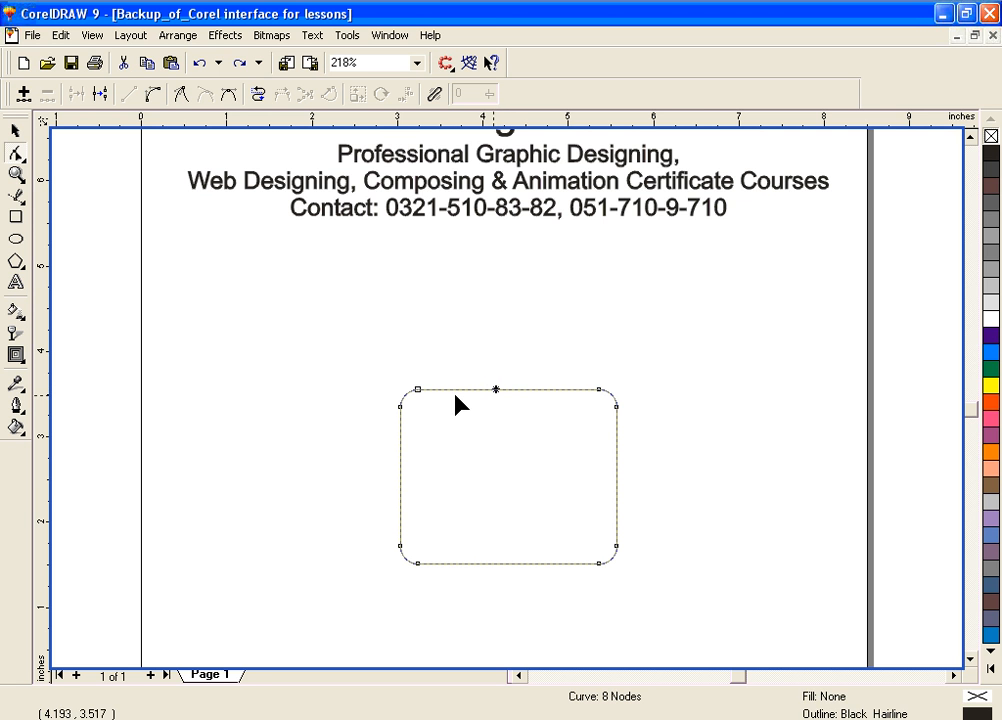
pyautogui.click(23, 94)
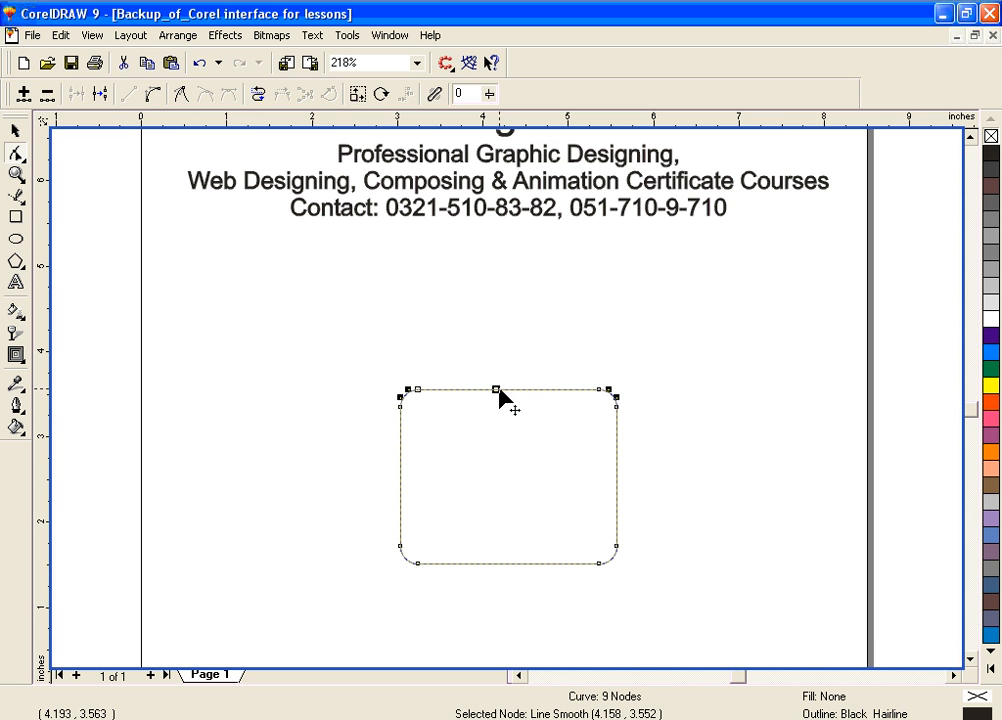
pyautogui.moveTo(500, 390); pyautogui.dragTo(510, 291)
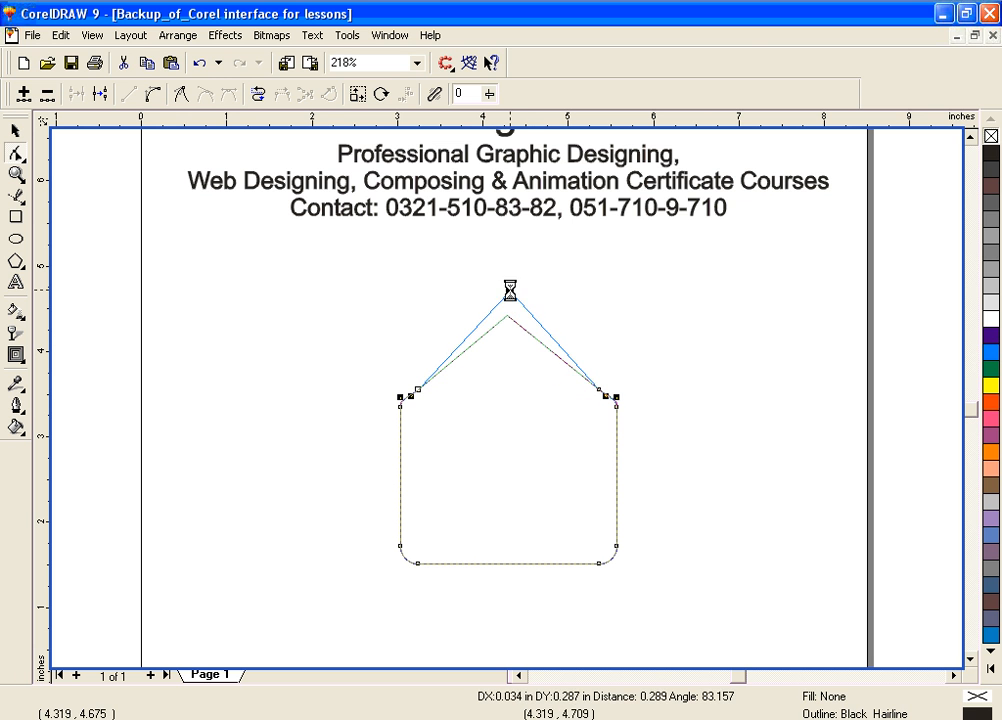
# Add a node at the middle of the right edge and pull it outward about 1.6 inches into a point
pyautogui.click(617, 489)
pyautogui.click(618, 475)
pyautogui.click(618, 475)
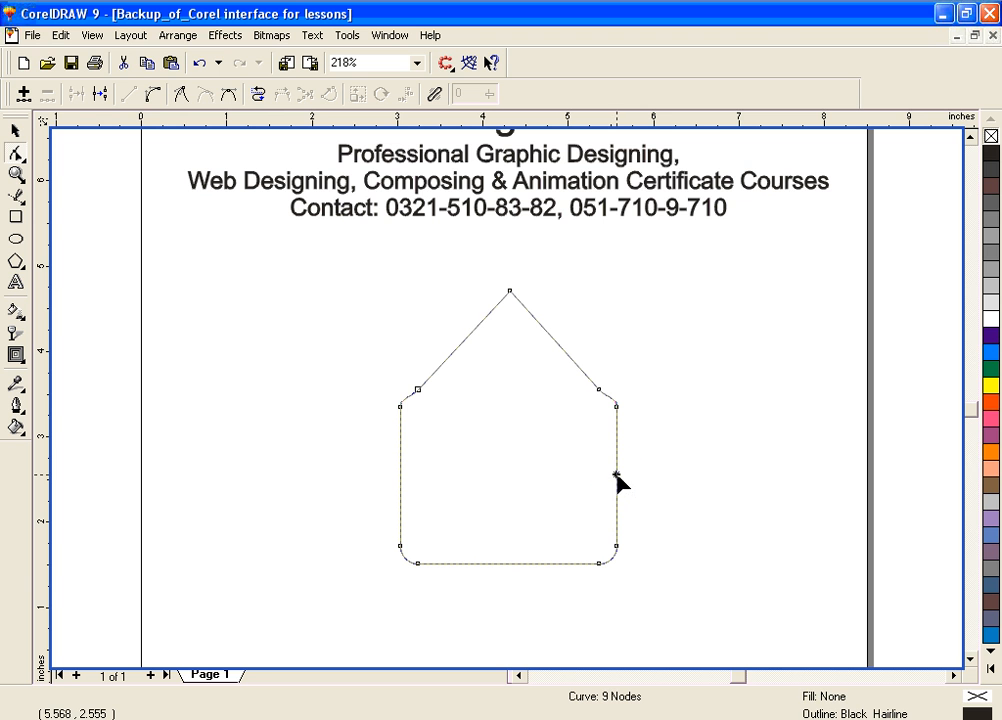
pyautogui.click(616, 475)
pyautogui.click(23, 93)
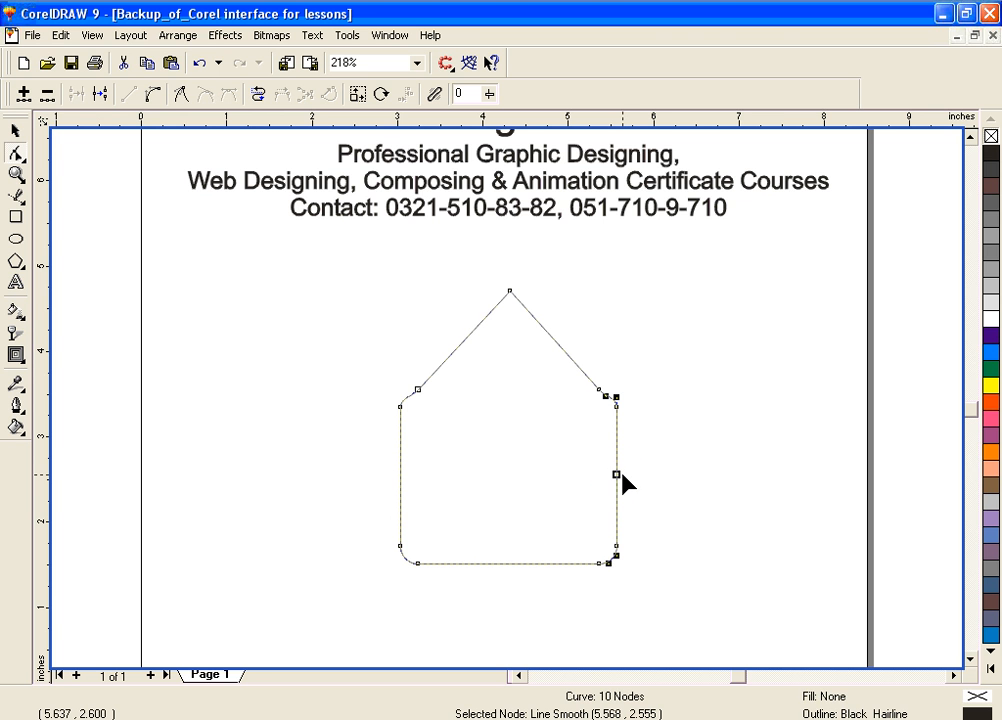
pyautogui.moveTo(617, 475); pyautogui.dragTo(750, 476)
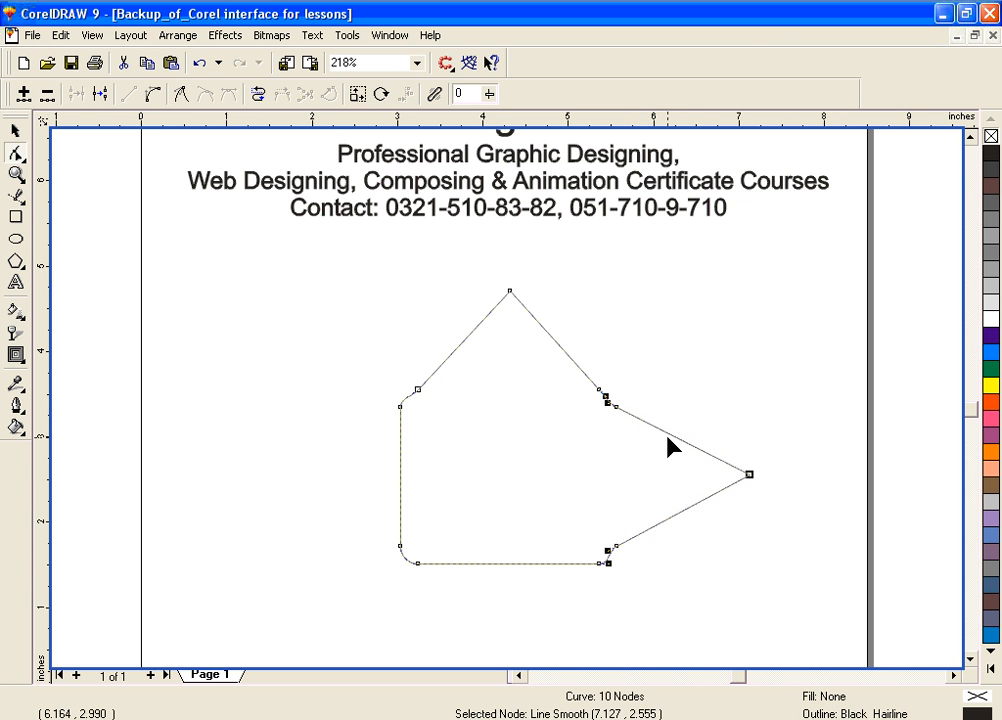
# Add a node on the right point's upper edge, pull it inward, and move the upper-right corner node outward to form a second spike
pyautogui.click(666, 432)
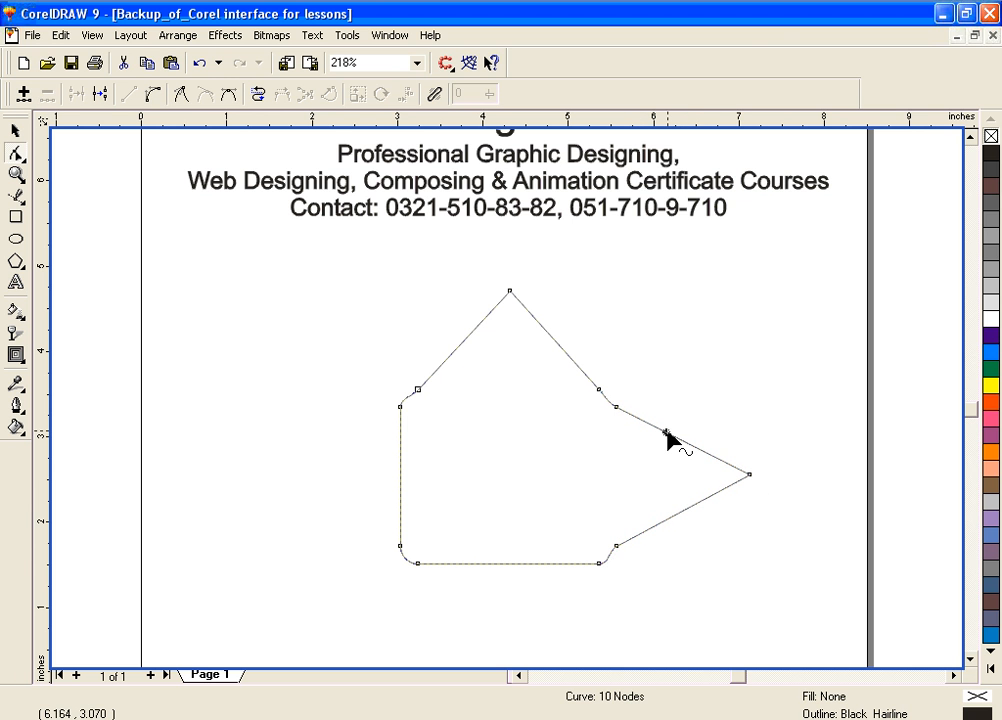
pyautogui.click(24, 93)
pyautogui.moveTo(666, 434); pyautogui.dragTo(636, 476)
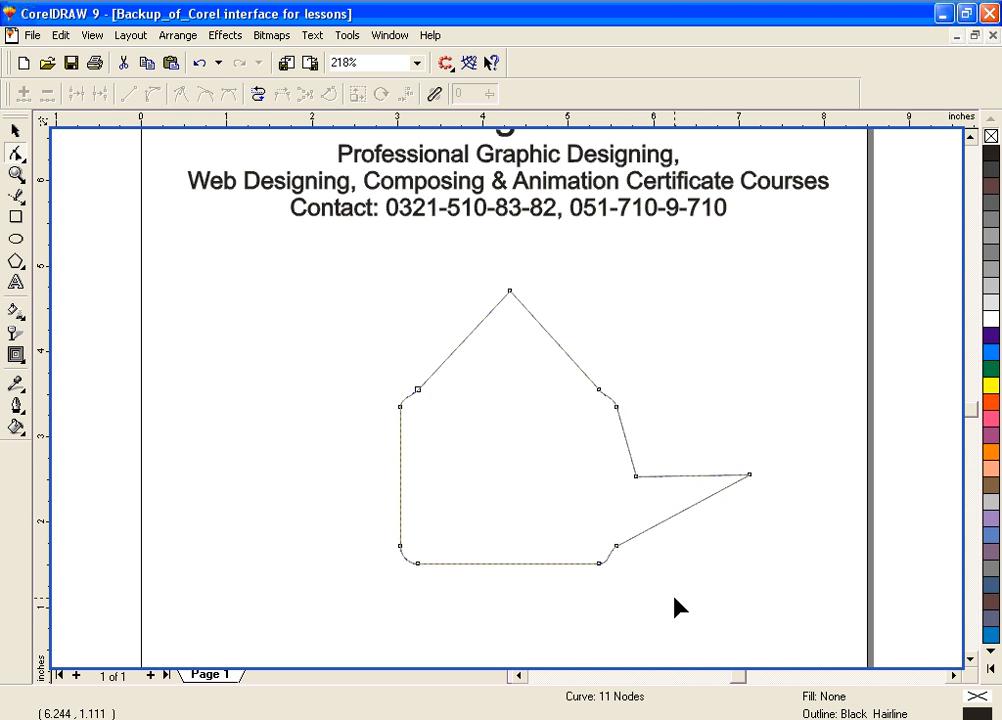
pyautogui.moveTo(617, 406); pyautogui.dragTo(702, 400)
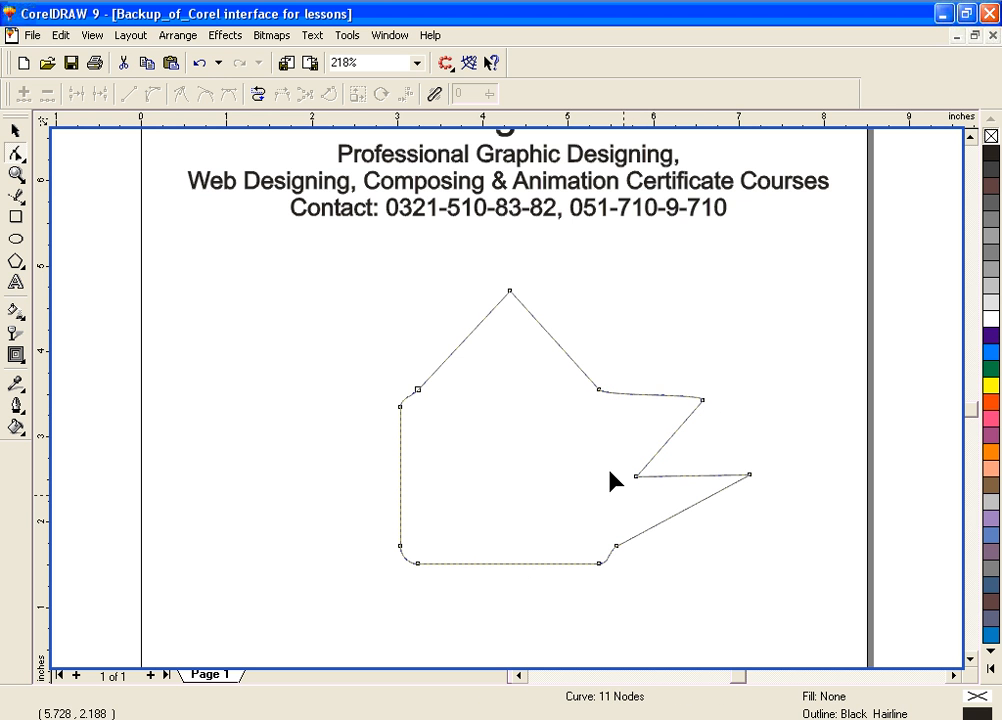
# Delete the node where the peak's left slope meets the upper-left corner
pyautogui.click(510, 291)
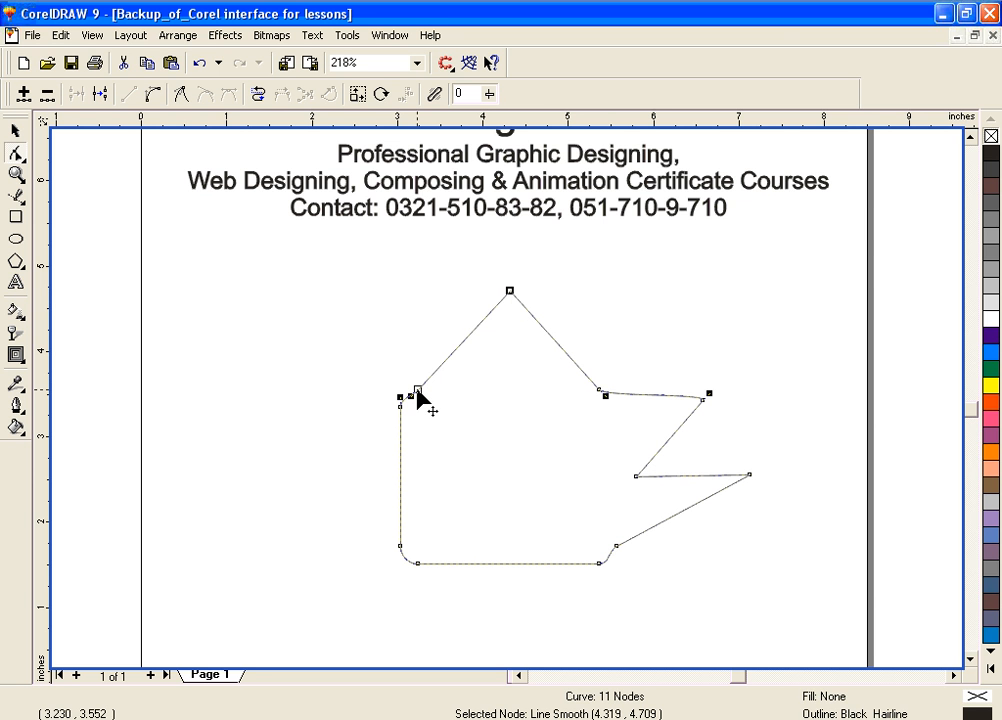
pyautogui.click(418, 390)
pyautogui.press('Delete')
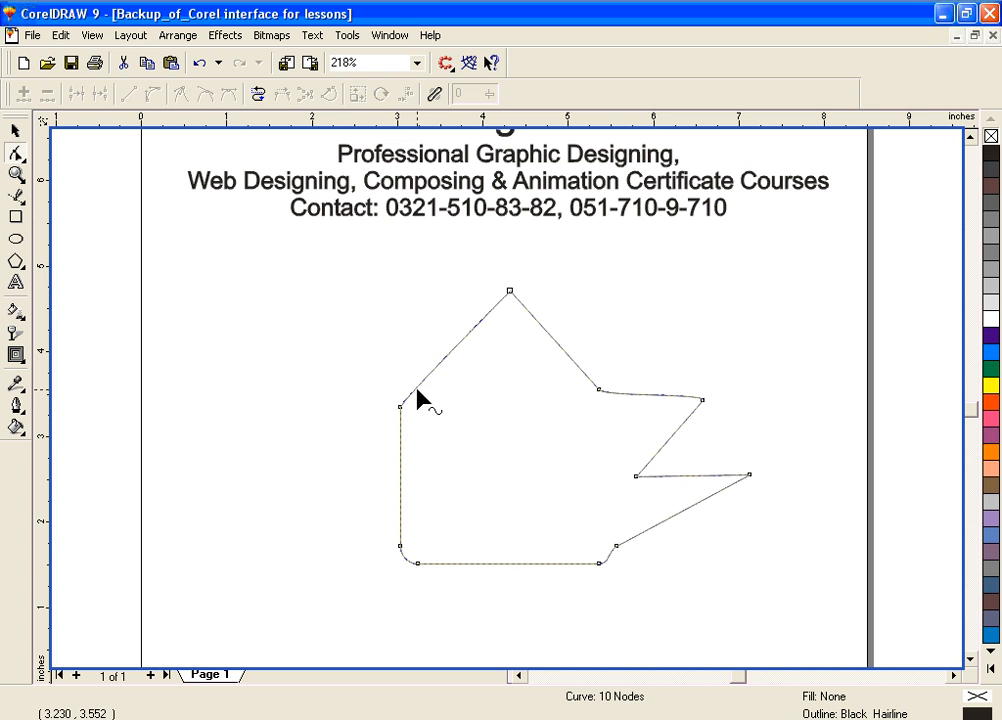
# Delete the node at the curve's upper-left corner and both nodes around its lower-left corner, one at a time
pyautogui.click(399, 407)
pyautogui.press('Delete')
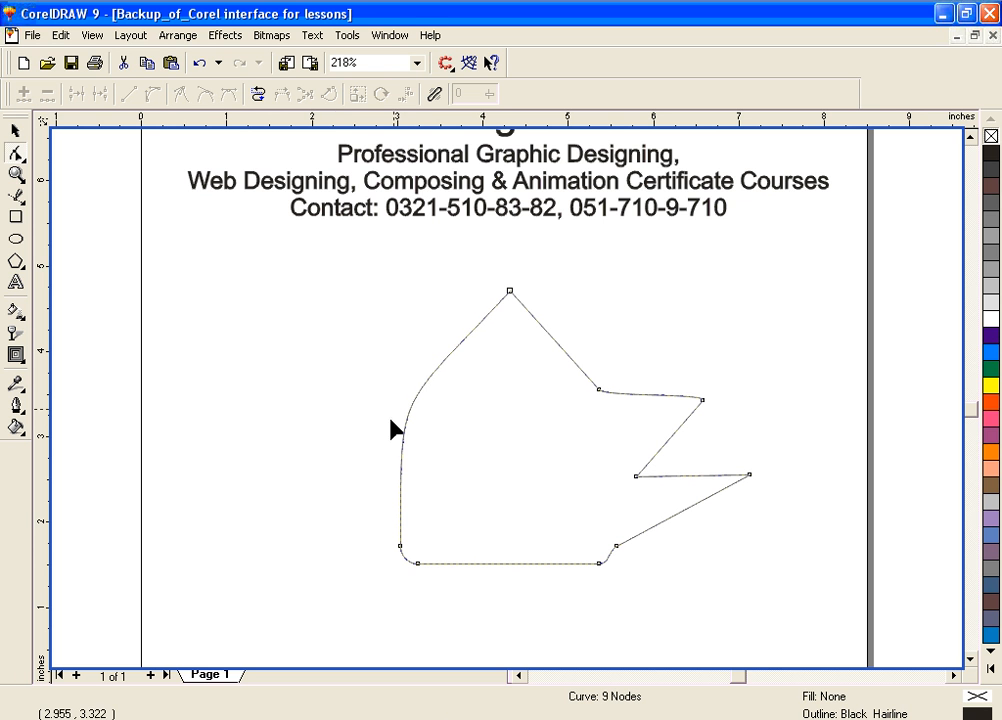
pyautogui.click(397, 546)
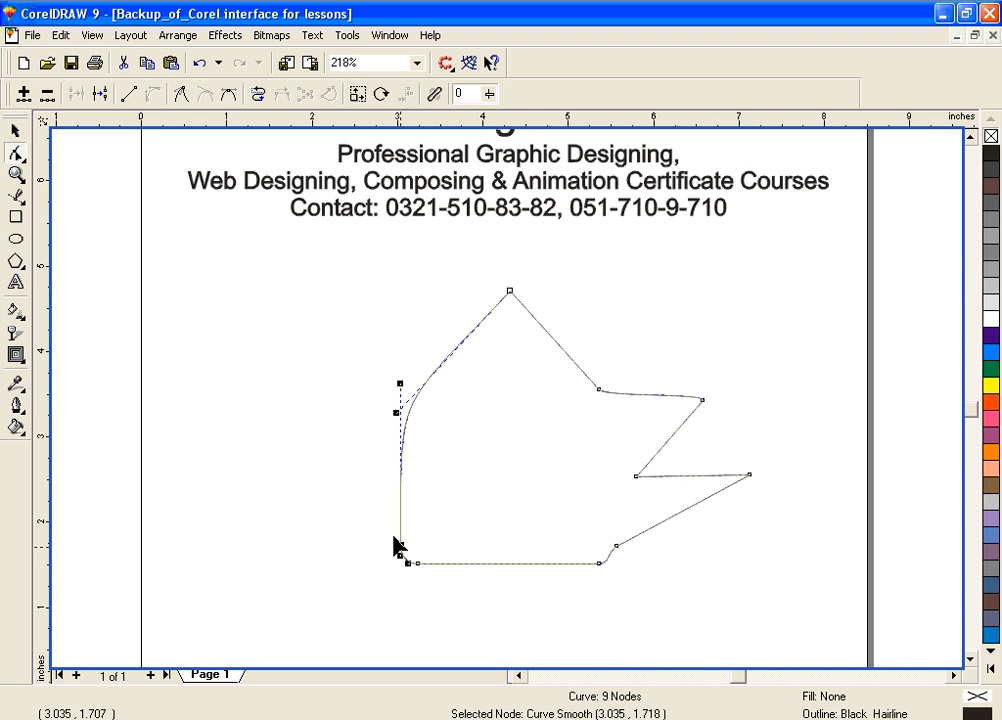
pyautogui.click(48, 95)
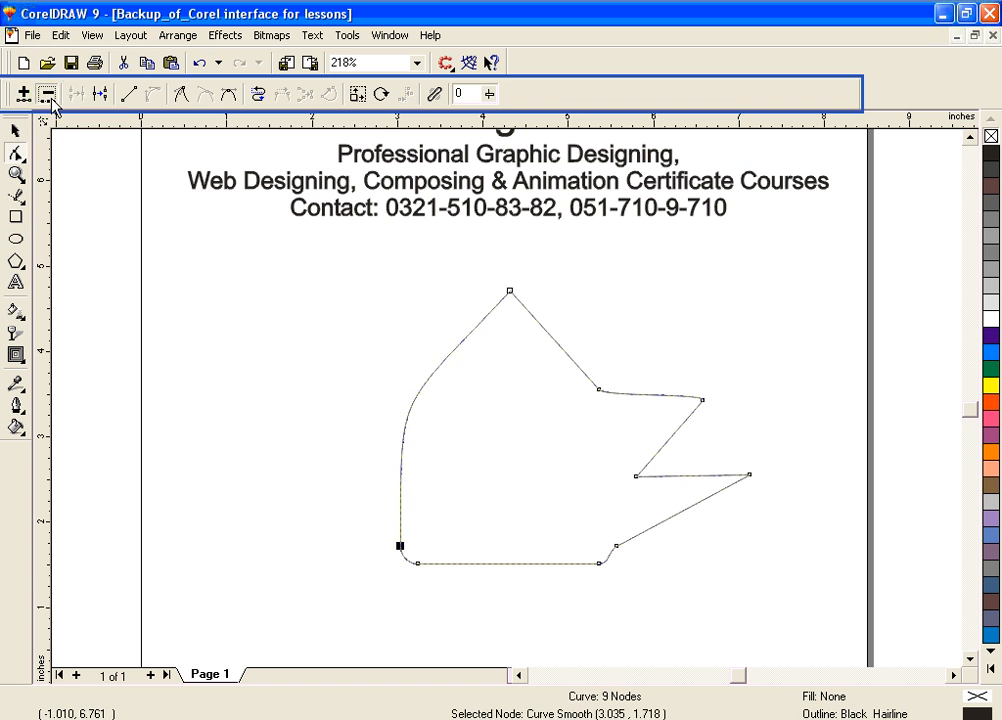
pyautogui.click(417, 564)
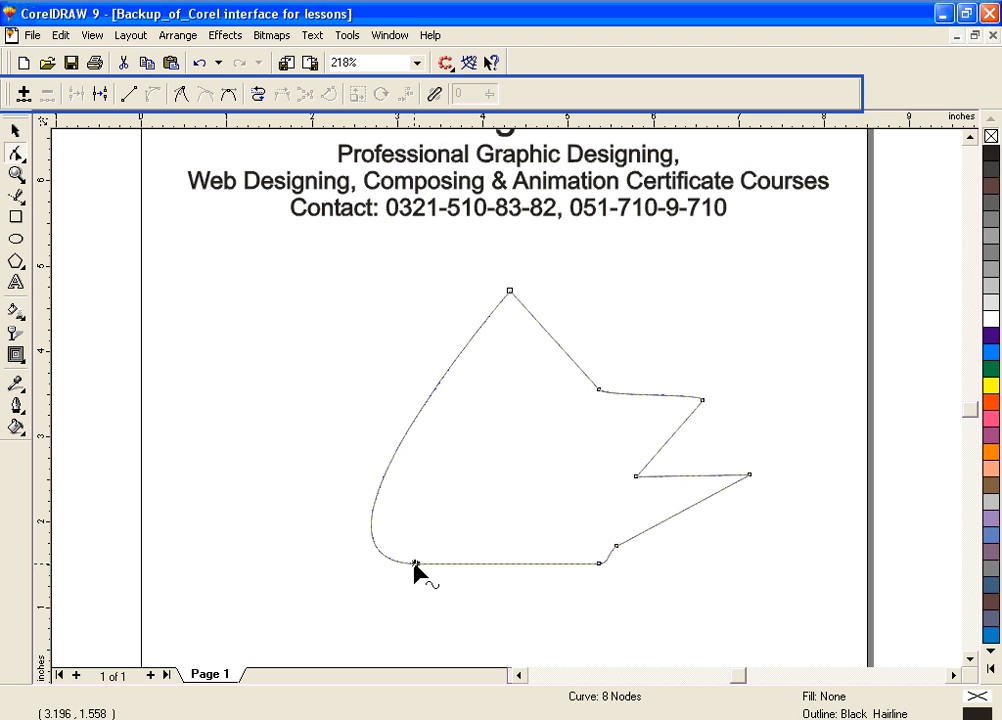
pyautogui.click(416, 563)
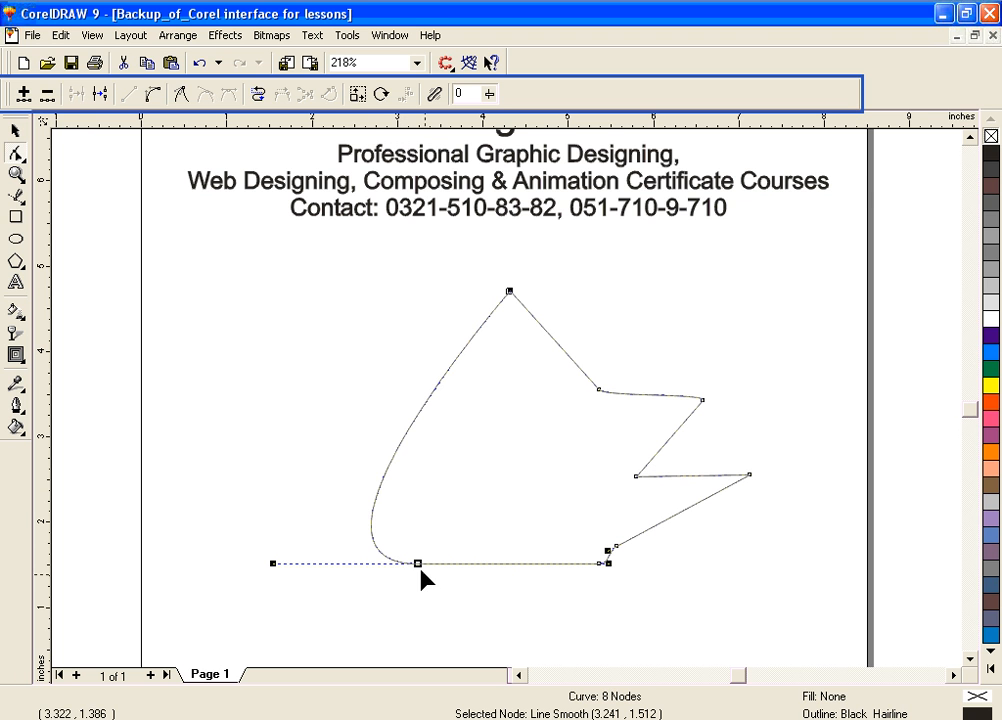
pyautogui.click(46, 95)
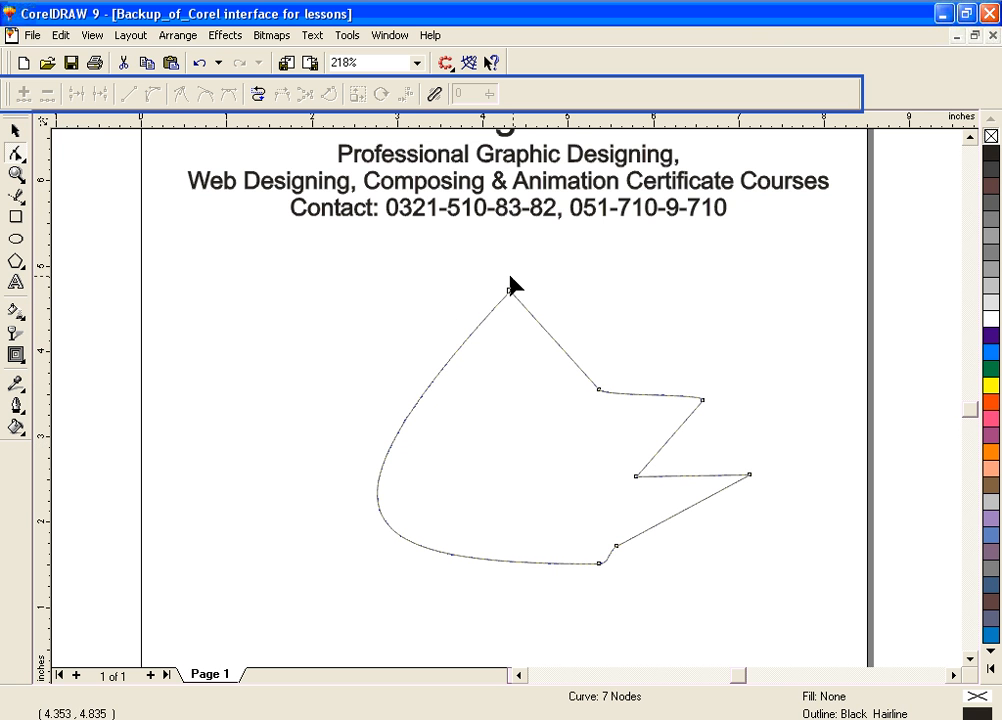
# Delete the peak node, the two nodes of the upper spike, and the inner and tip nodes of the lower spike
pyautogui.moveTo(495, 272); pyautogui.dragTo(541, 333)
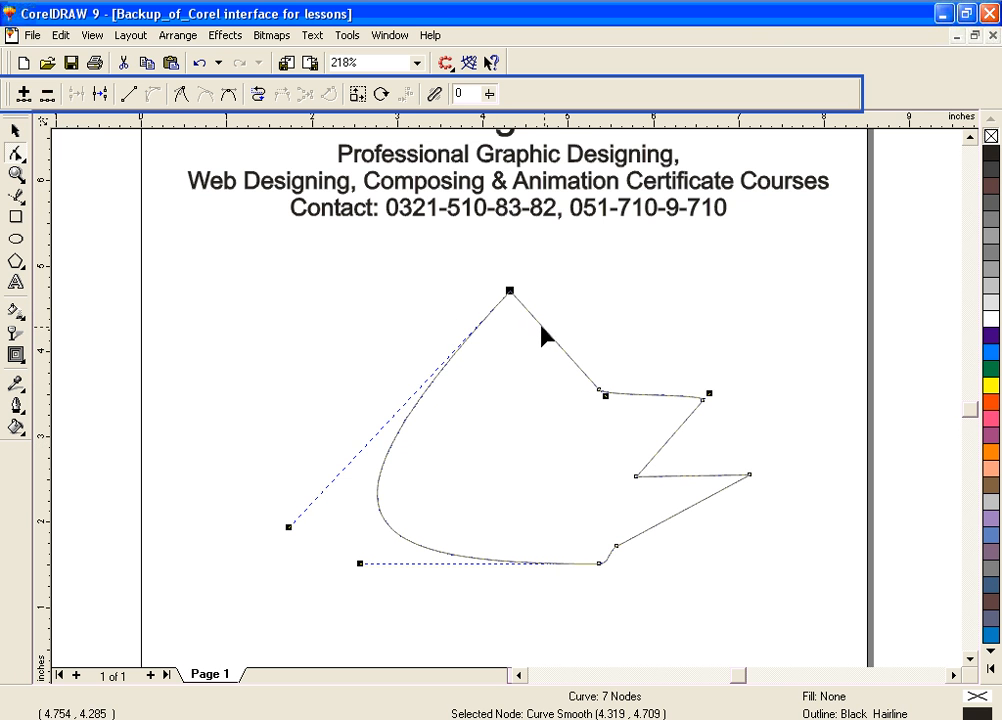
pyautogui.click(46, 97)
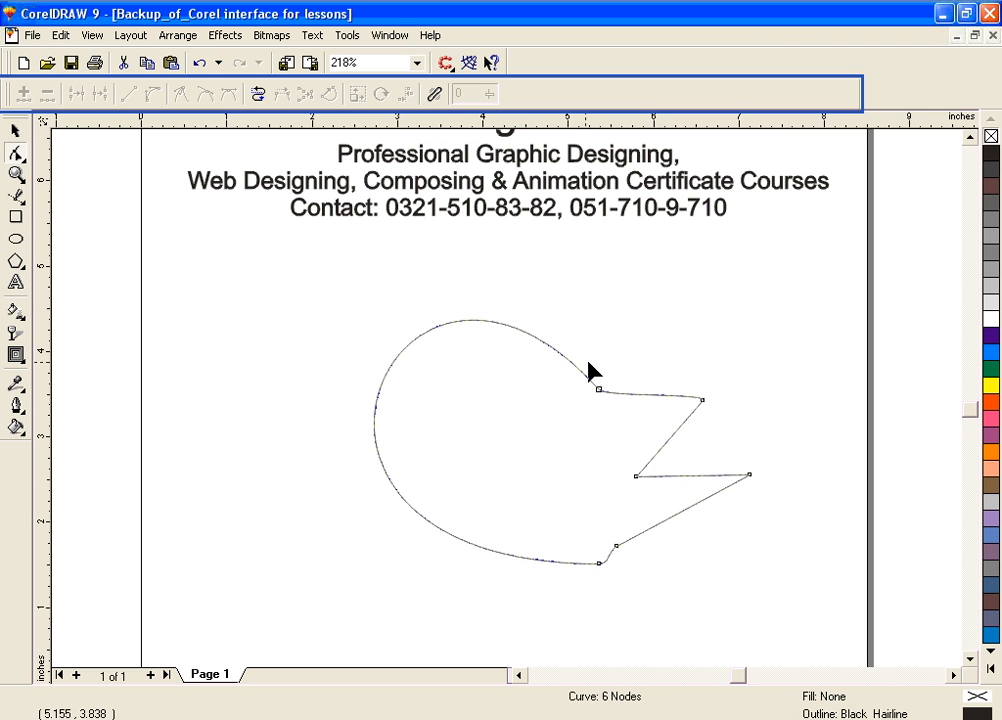
pyautogui.moveTo(586, 360); pyautogui.dragTo(728, 428)
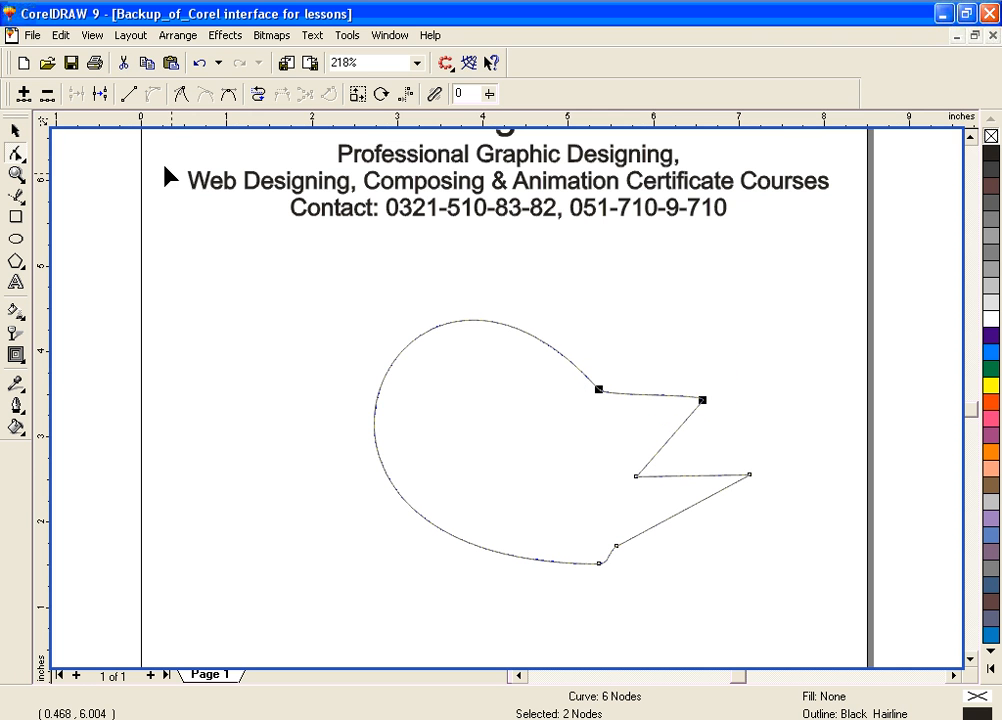
pyautogui.click(46, 94)
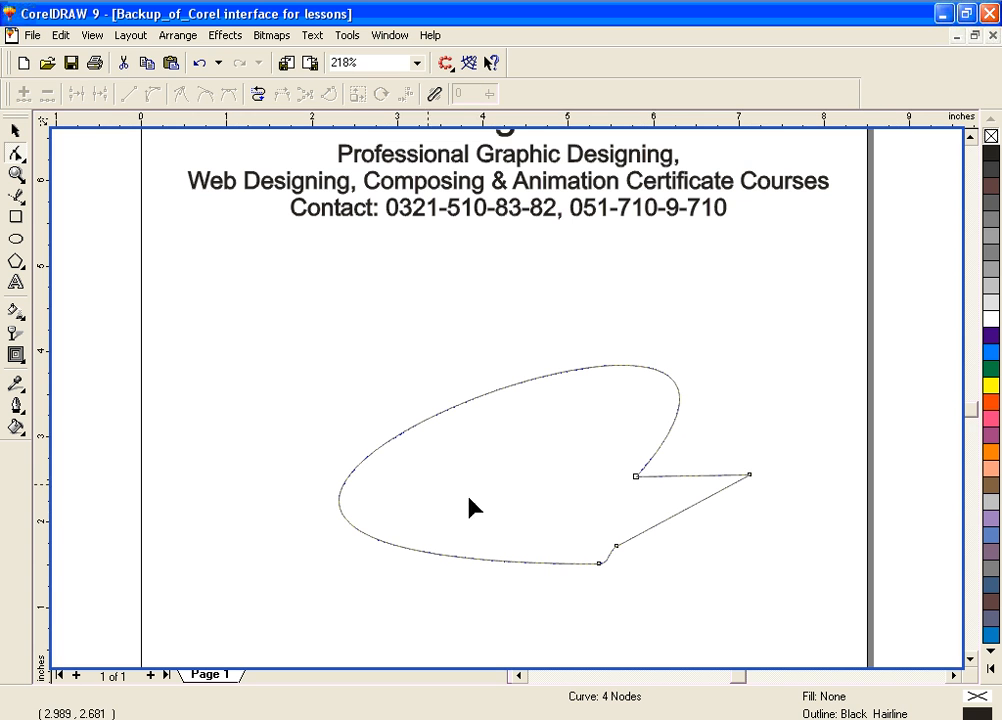
pyautogui.moveTo(608, 441); pyautogui.dragTo(778, 527)
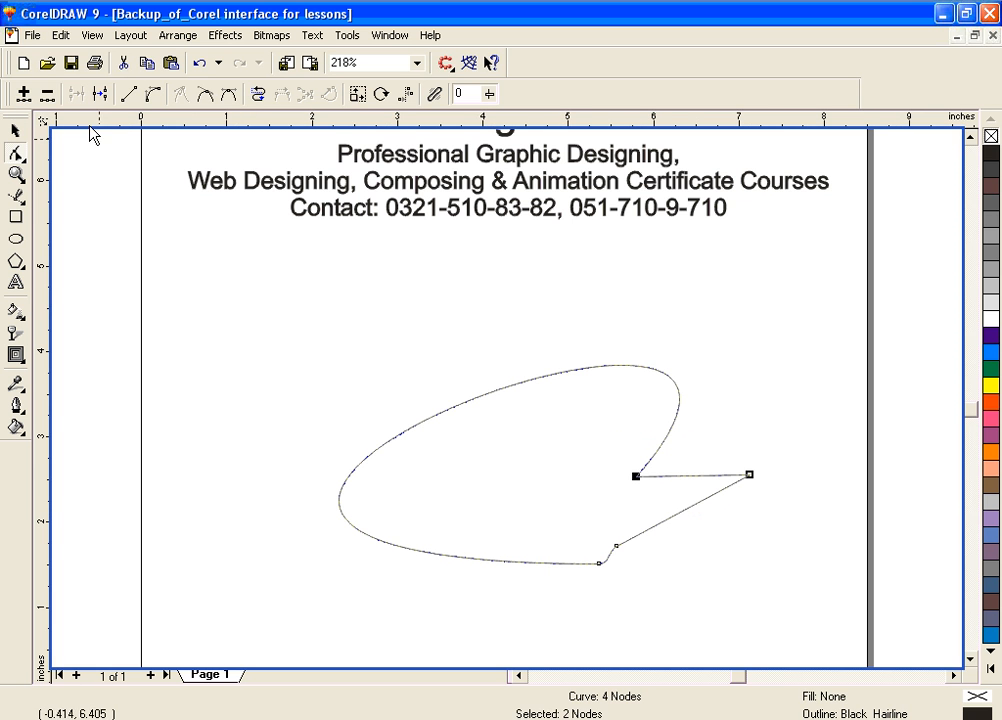
pyautogui.click(46, 94)
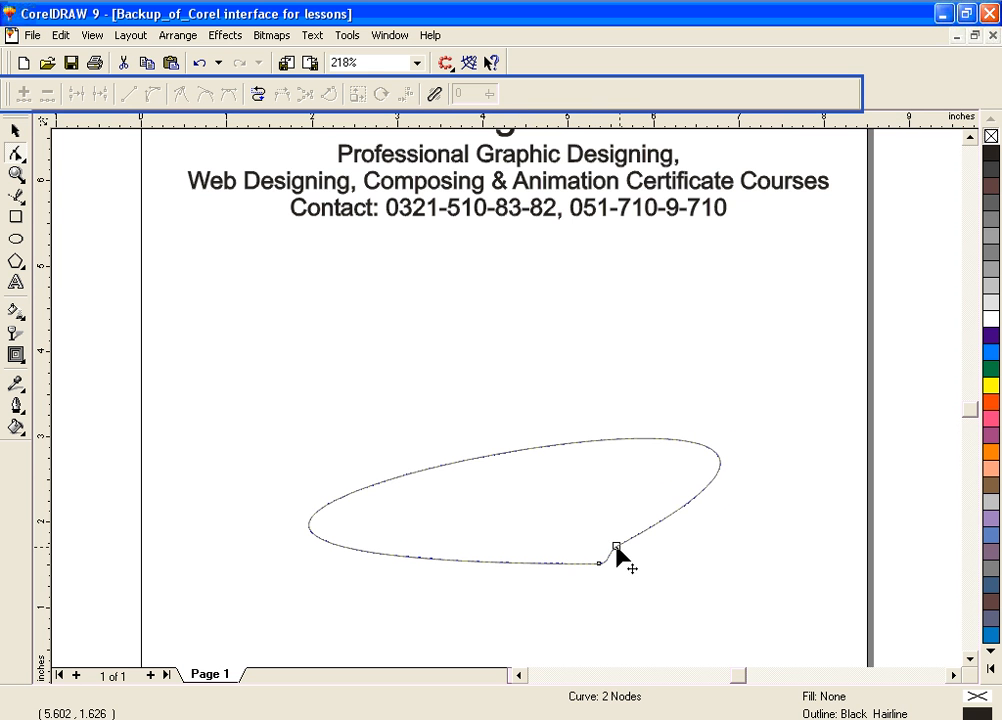
# Move the bottom node to about (4.47, 1.04) inches and pull the elongated upper-left bulge inward to make the curve compact
pyautogui.moveTo(617, 548); pyautogui.dragTo(522, 603)
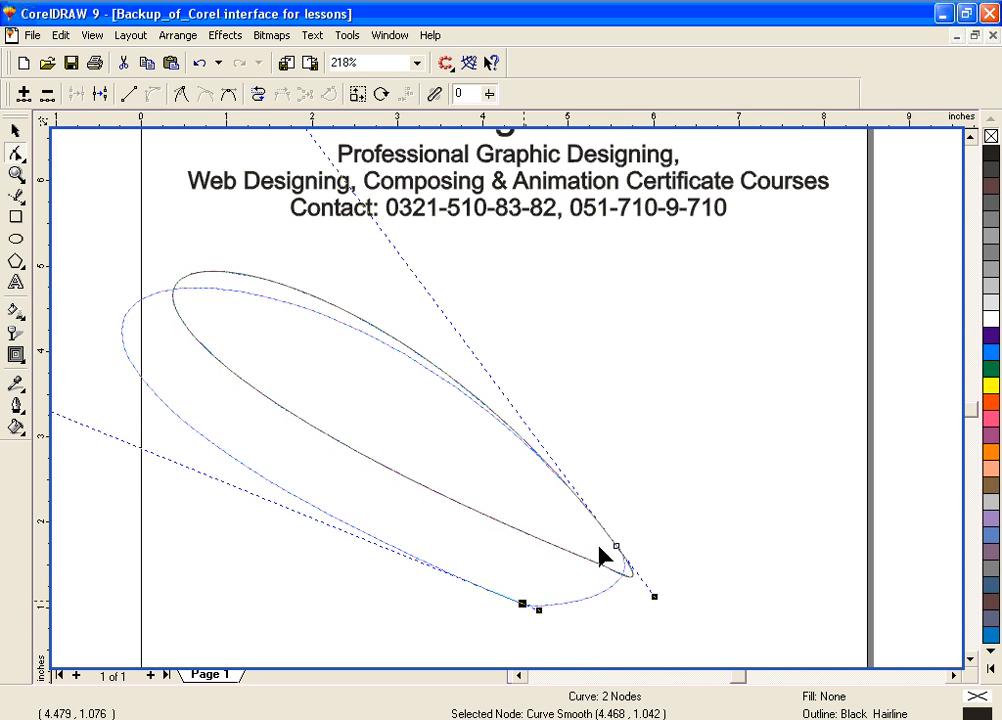
pyautogui.click(723, 517)
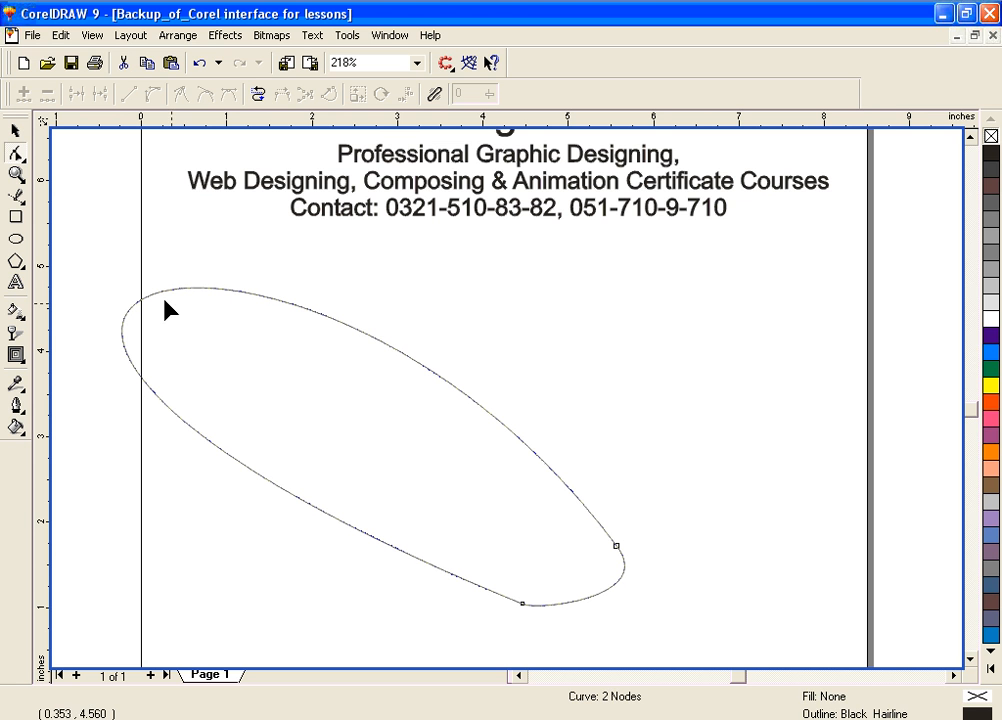
pyautogui.moveTo(161, 288); pyautogui.dragTo(493, 490)
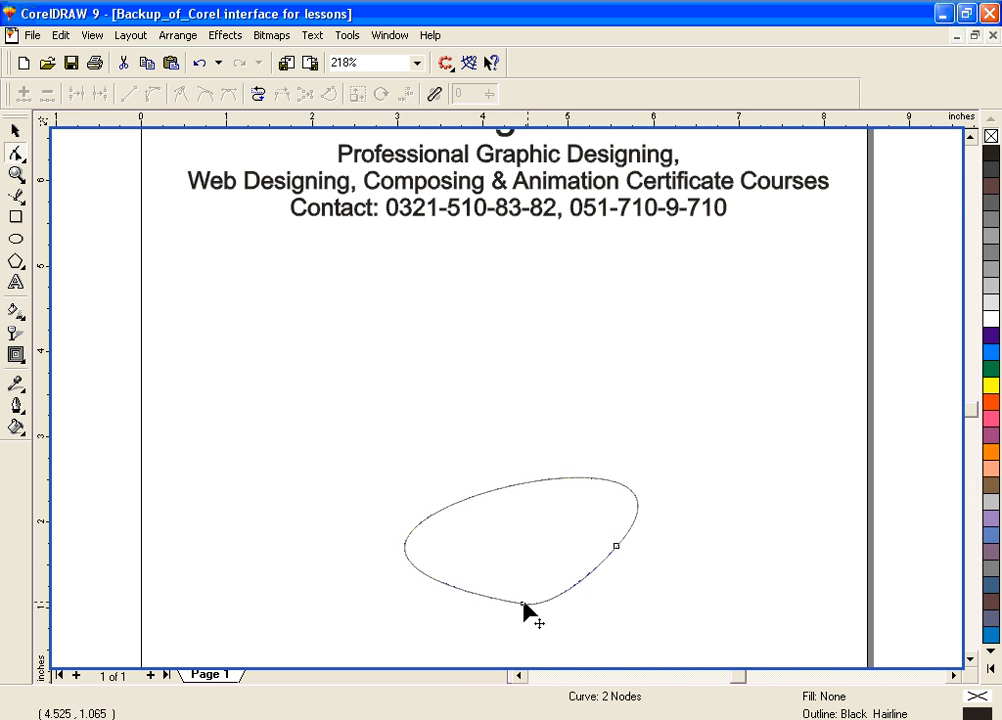
# Move the bottom node up about 0.6 inches and shift the right node slightly down and inward
pyautogui.moveTo(522, 603); pyautogui.dragTo(527, 553)
pyautogui.click(615, 546)
pyautogui.moveTo(616, 546); pyautogui.dragTo(595, 564)
pyautogui.click(575, 633)
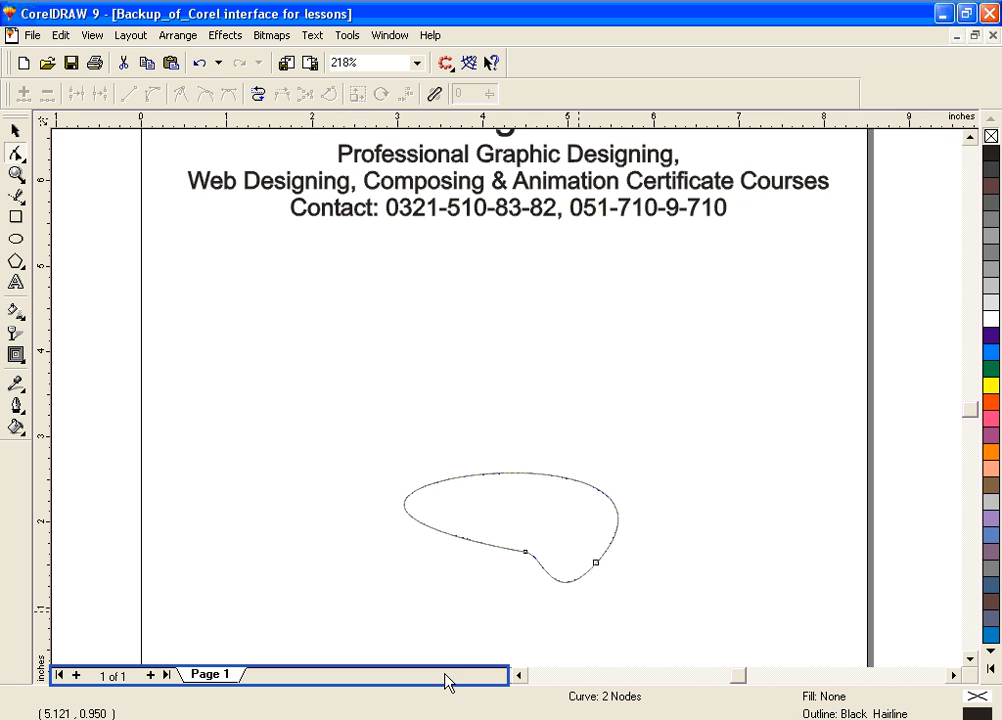
# Reshape the curve into a slanted oval by moving the left node to (4.10, 1.81), shortening its long handle, and moving the right node to (5.64, 2.81)
pyautogui.click(530, 604)
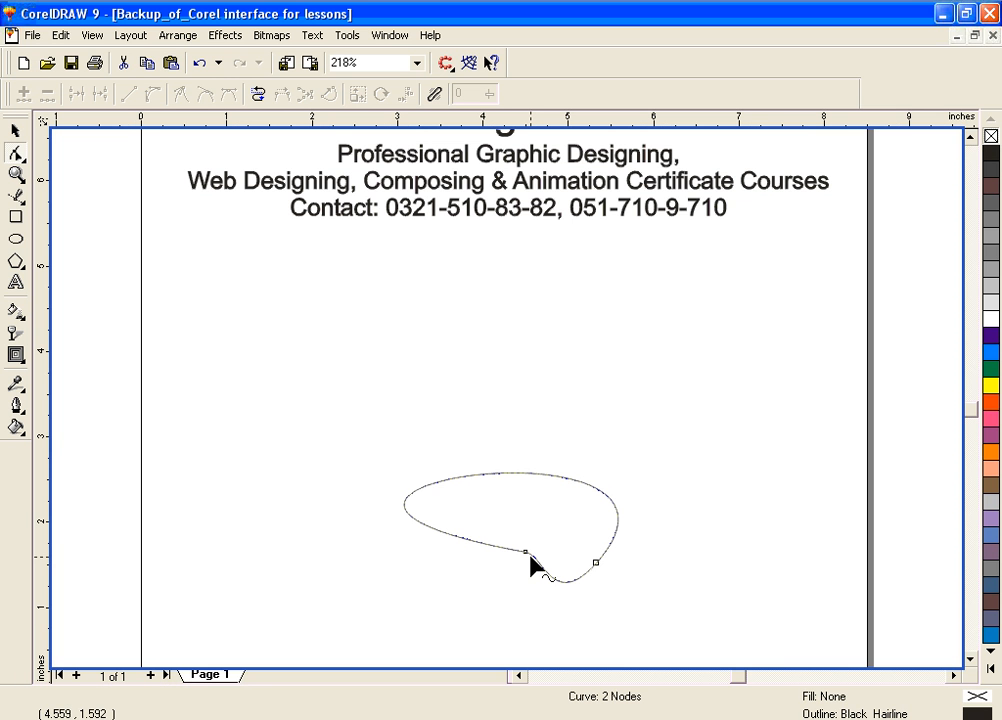
pyautogui.moveTo(526, 551); pyautogui.dragTo(493, 540)
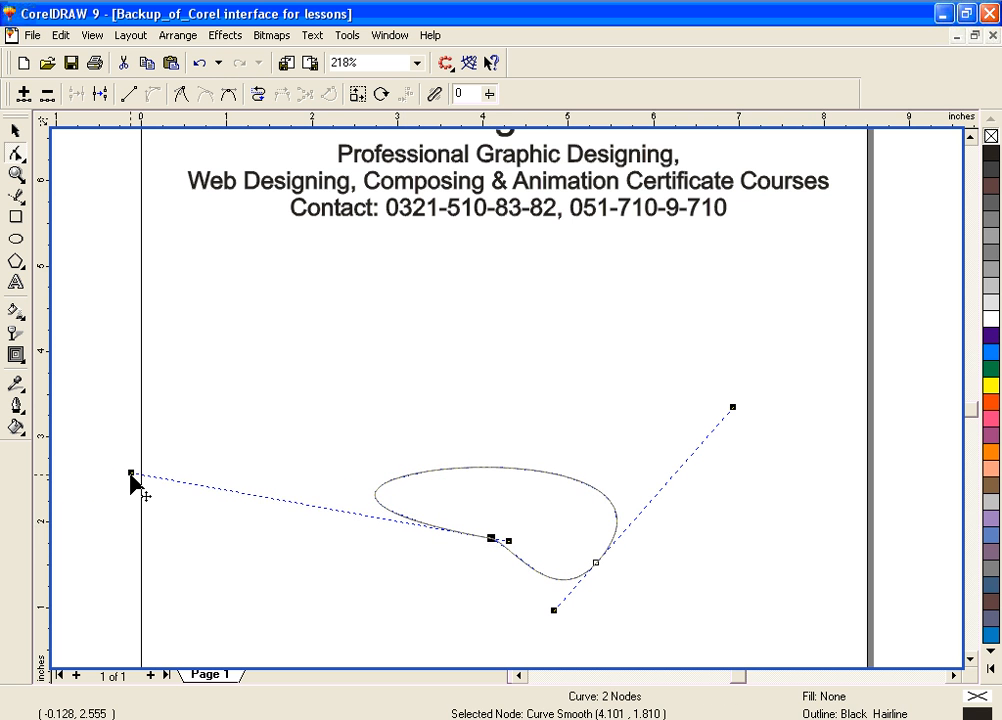
pyautogui.moveTo(131, 473); pyautogui.dragTo(342, 513)
pyautogui.click(416, 403)
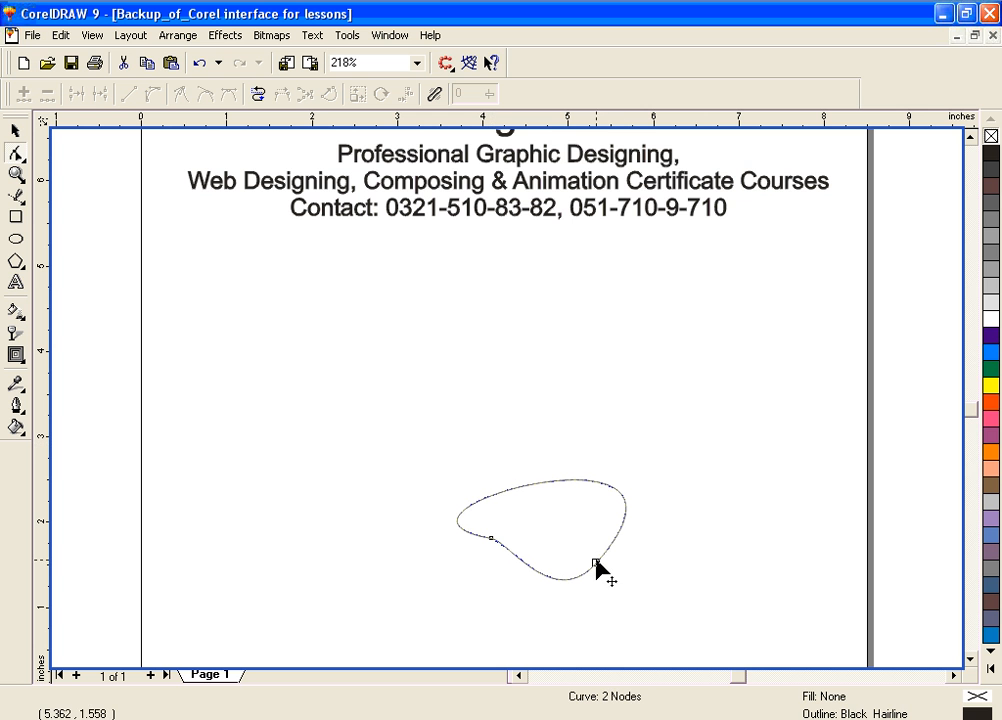
pyautogui.moveTo(596, 564); pyautogui.dragTo(622, 453)
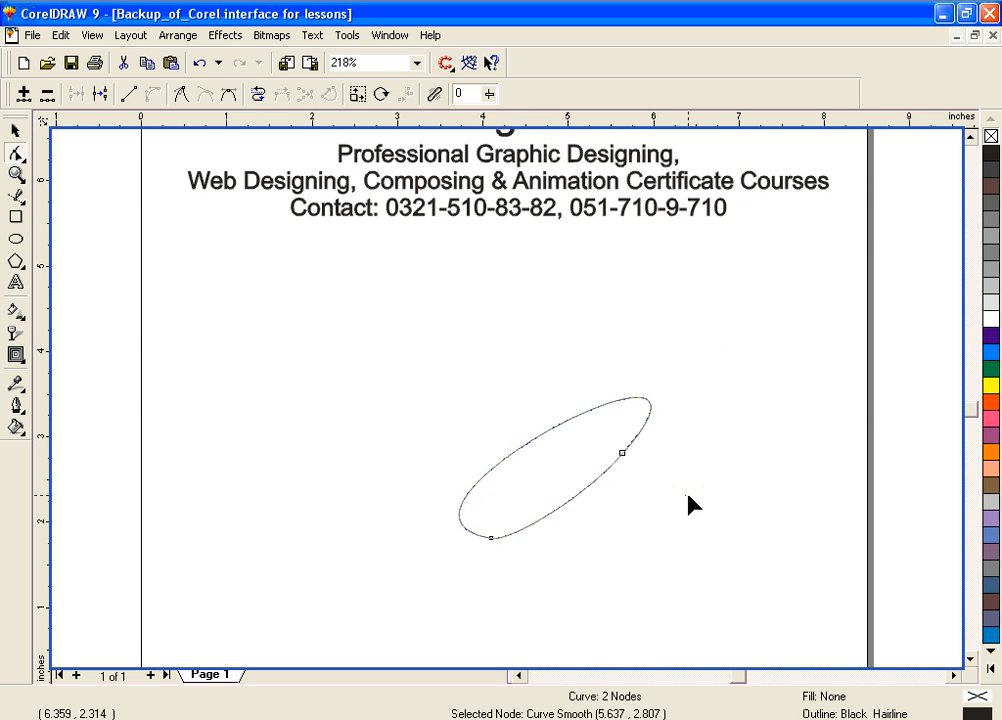
pyautogui.moveTo(718, 376); pyautogui.dragTo(381, 563)
# Shift the oval's rotation center slightly left and rotate the oval about 43 degrees counterclockwise until it stands upright
pyautogui.click(15, 130)
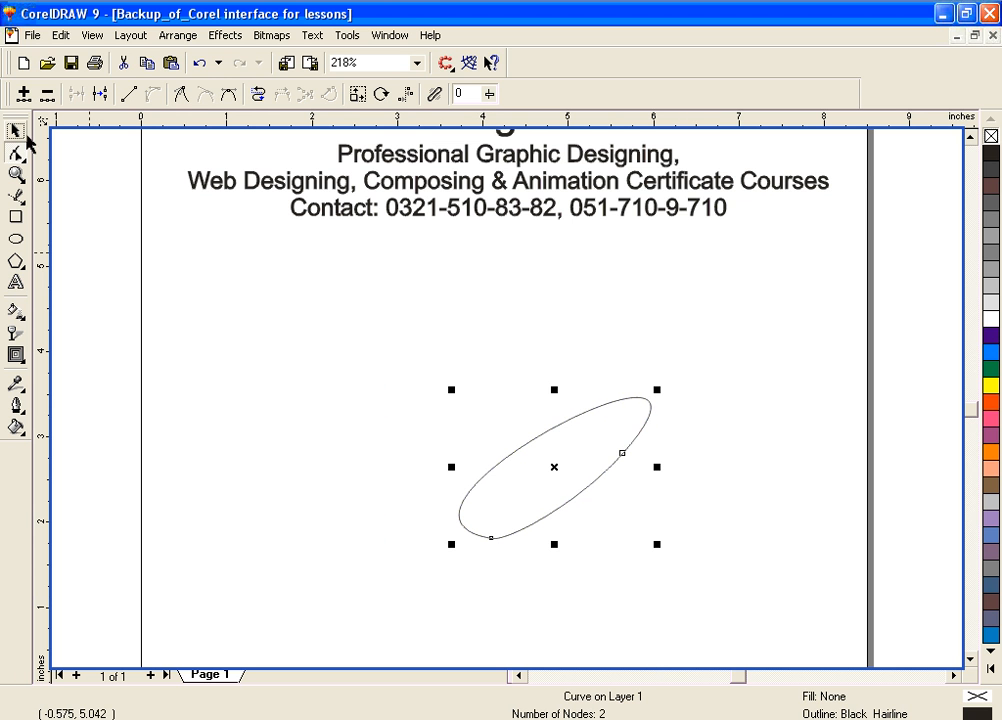
pyautogui.click(555, 474)
pyautogui.click(537, 444)
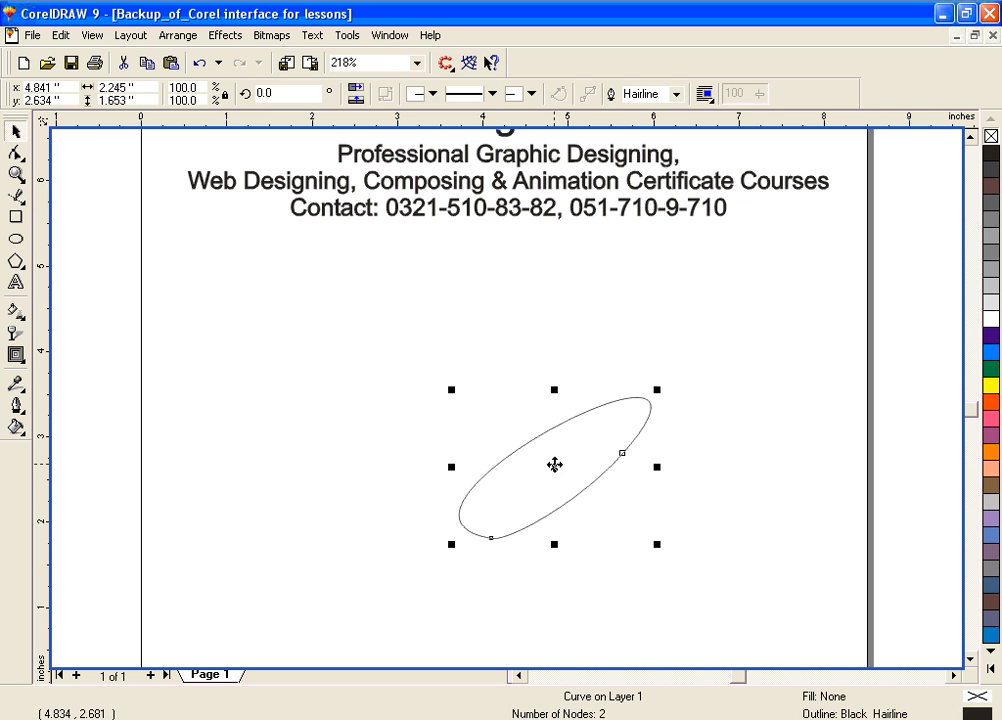
pyautogui.click(552, 463)
pyautogui.moveTo(554, 466); pyautogui.dragTo(508, 476)
pyautogui.moveTo(453, 394); pyautogui.dragTo(418, 476)
pyautogui.click(565, 459)
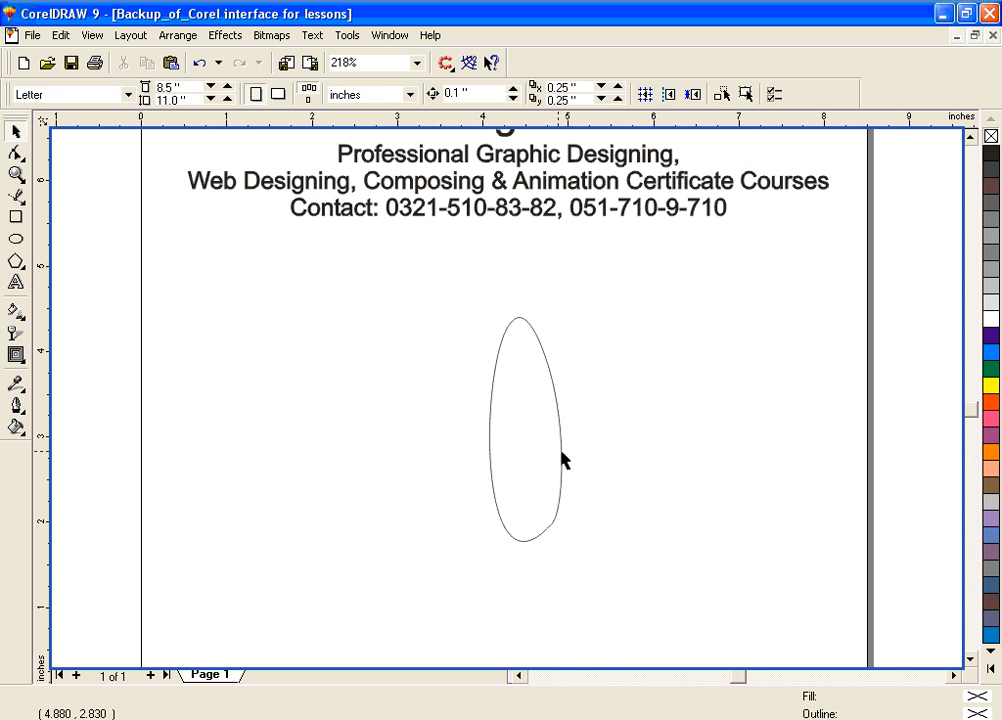
# Stretch the upright oval's right side outward to a width of about 1.44 inches and rotate the shape slightly clockwise
pyautogui.click(561, 459)
pyautogui.moveTo(567, 427); pyautogui.dragTo(635, 436)
pyautogui.click(555, 430)
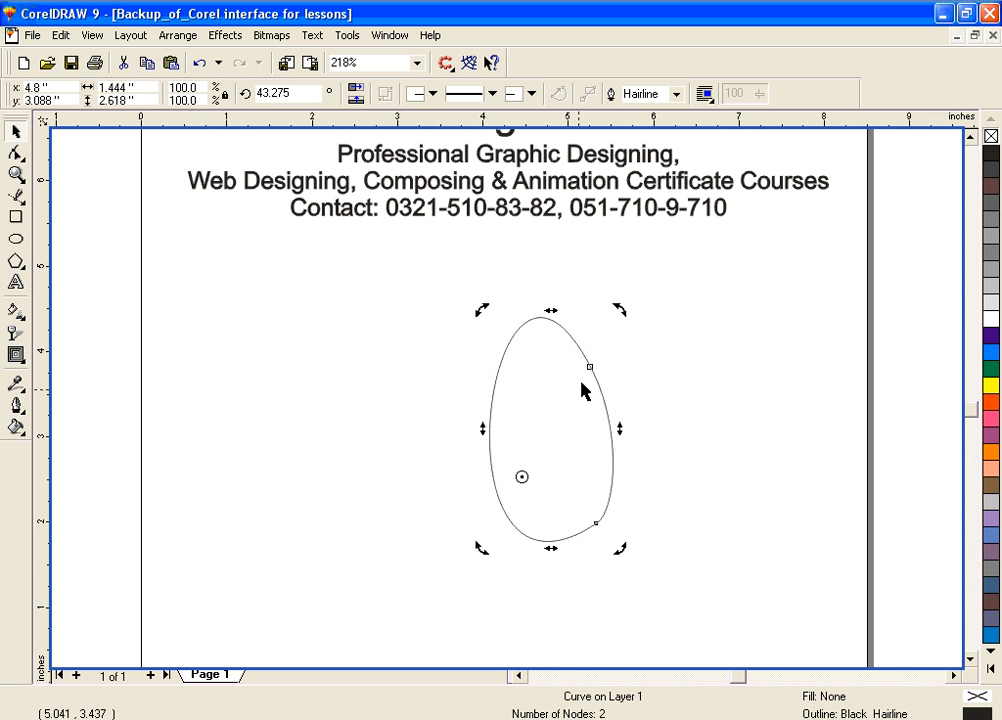
pyautogui.moveTo(620, 311); pyautogui.dragTo(633, 319)
pyautogui.click(790, 340)
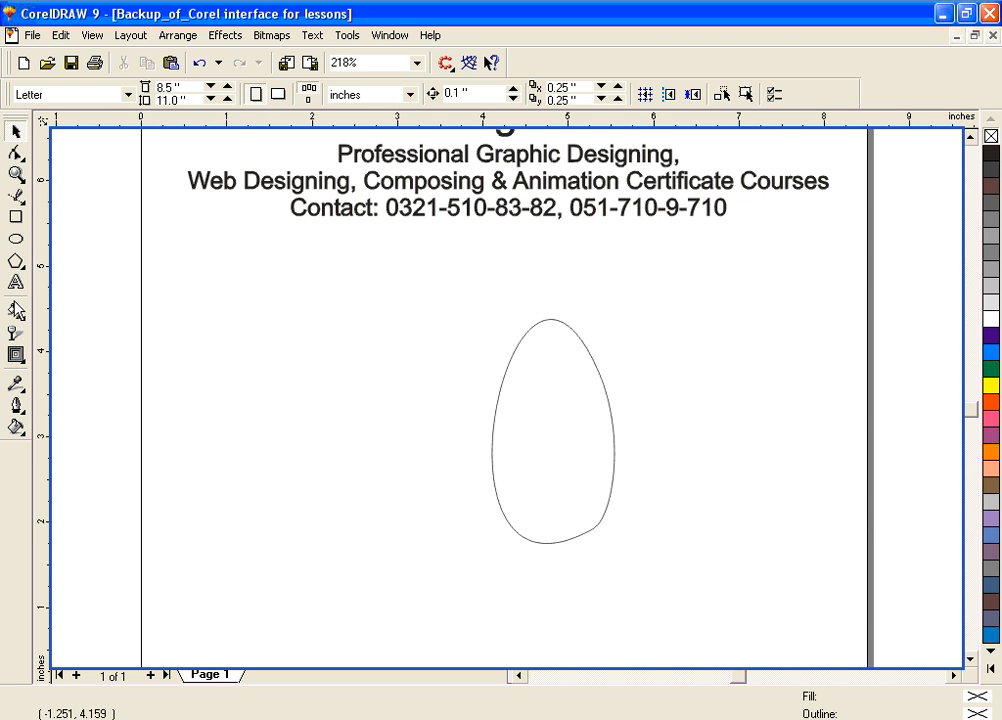
# Display the set of tools grouped with the Shape tool
pyautogui.click(15, 155)
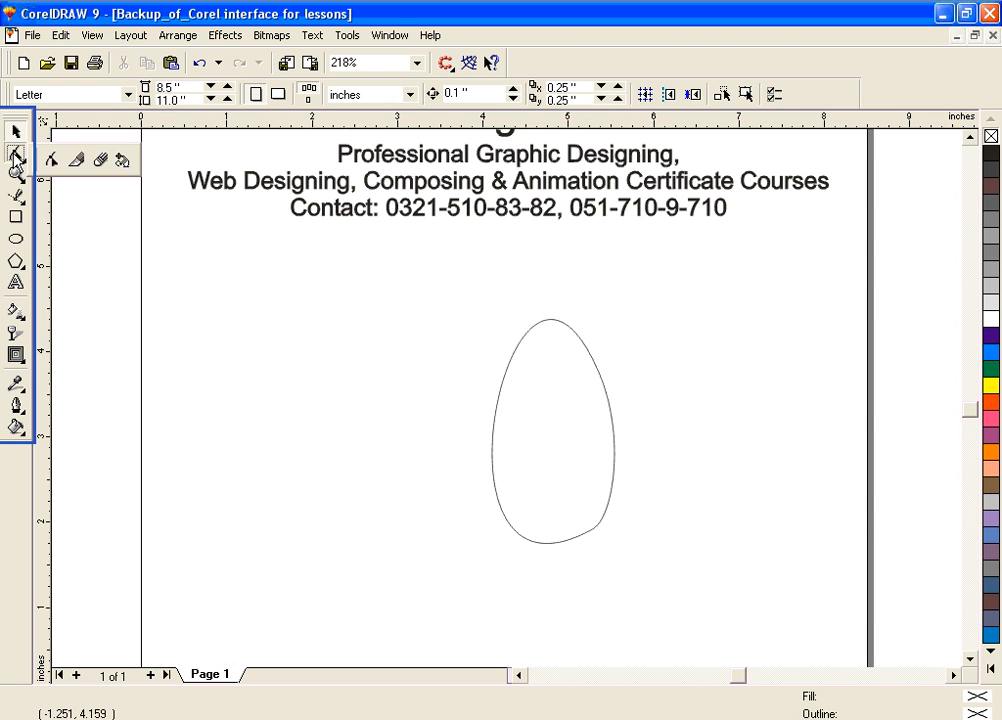